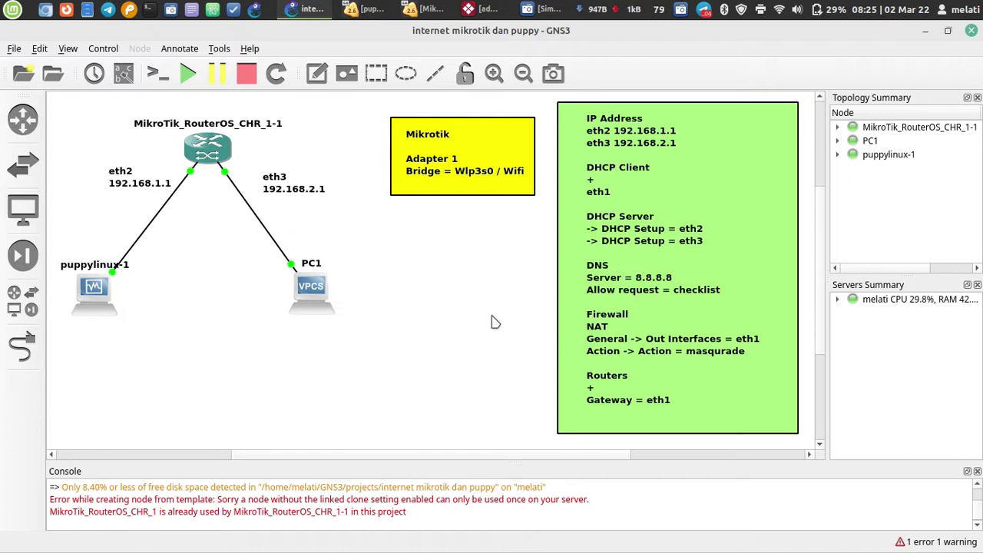
# - Inspect the connection details of the puppylinux-1, MikroTik router and PC1 nodes in the topology
pyautogui.click(109, 304)
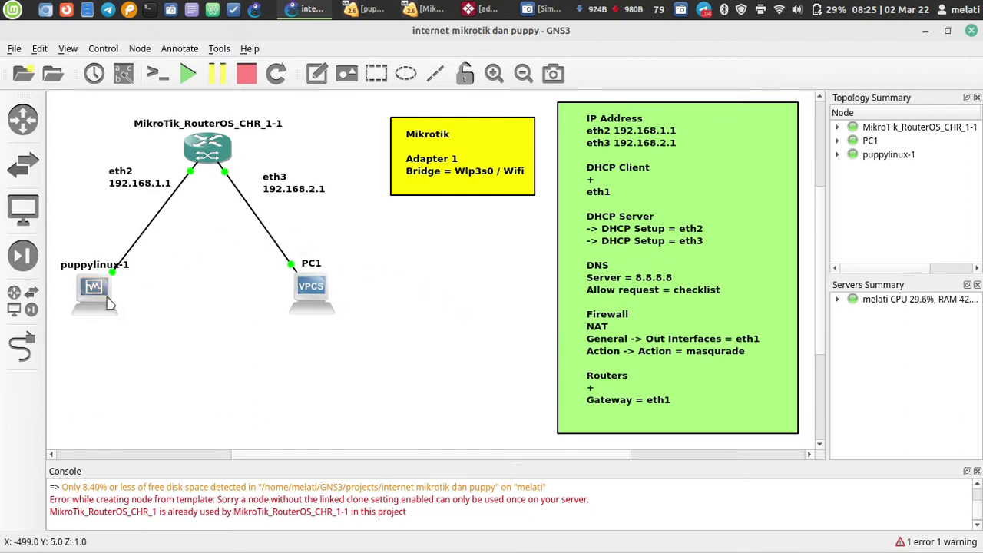
pyautogui.moveTo(109, 303); pyautogui.dragTo(108, 302)
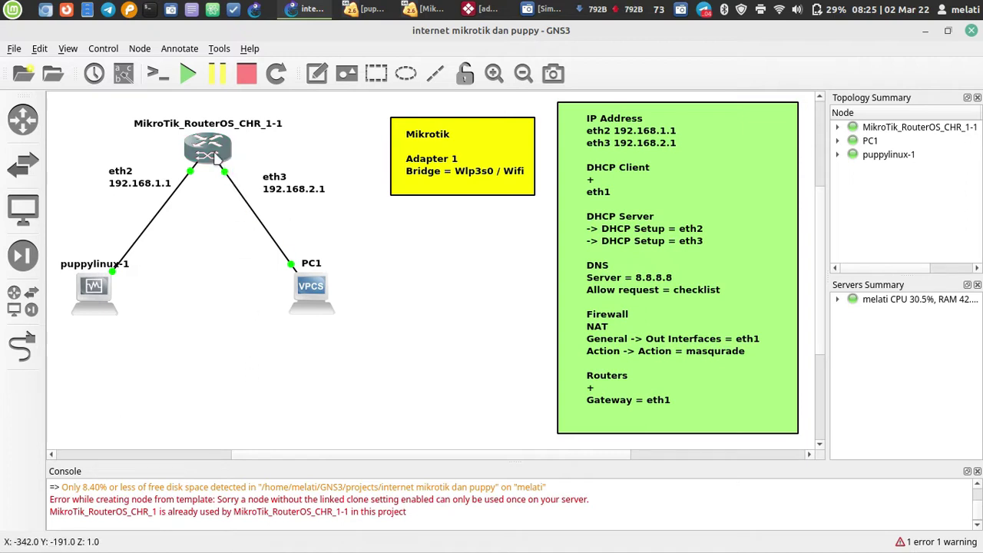
pyautogui.moveTo(216, 158)
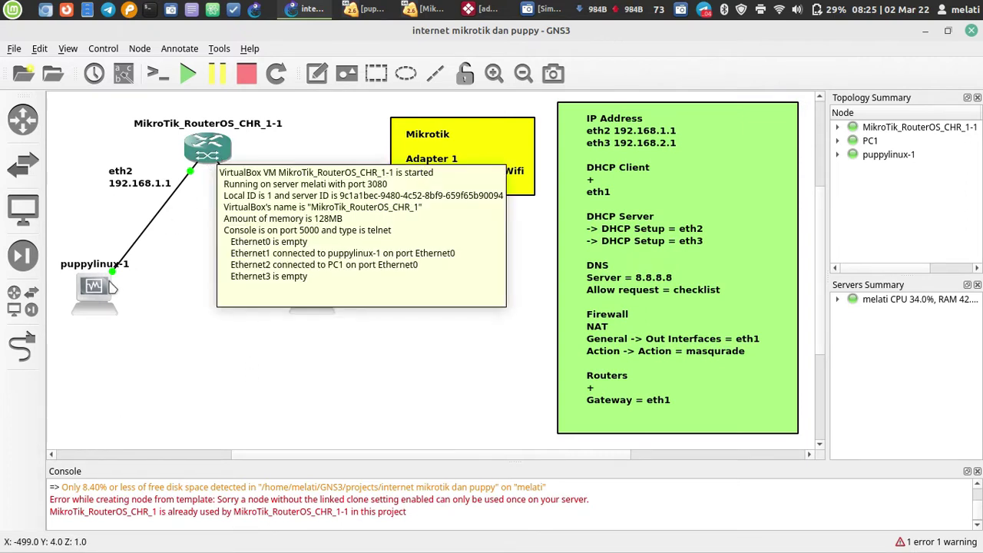
pyautogui.moveTo(98, 303)
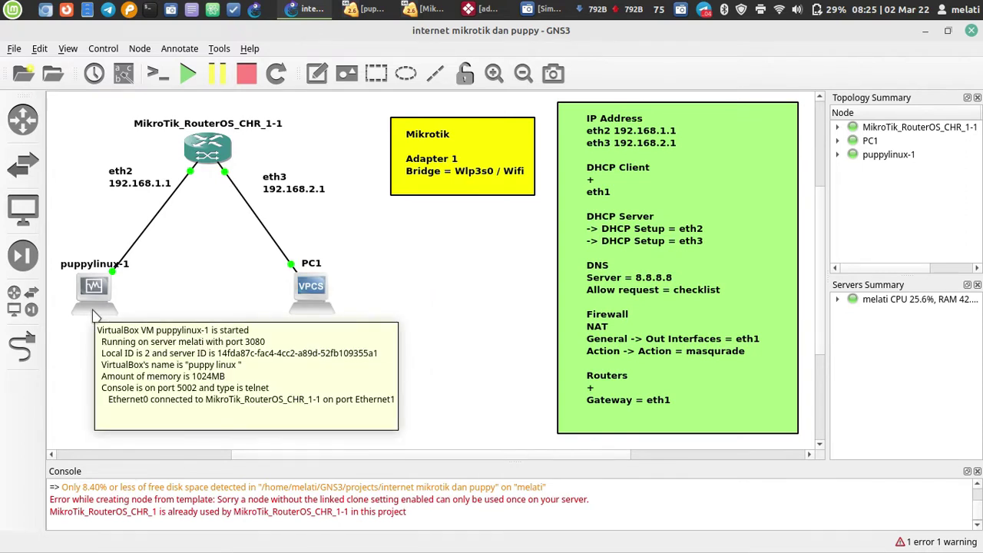
pyautogui.moveTo(320, 297)
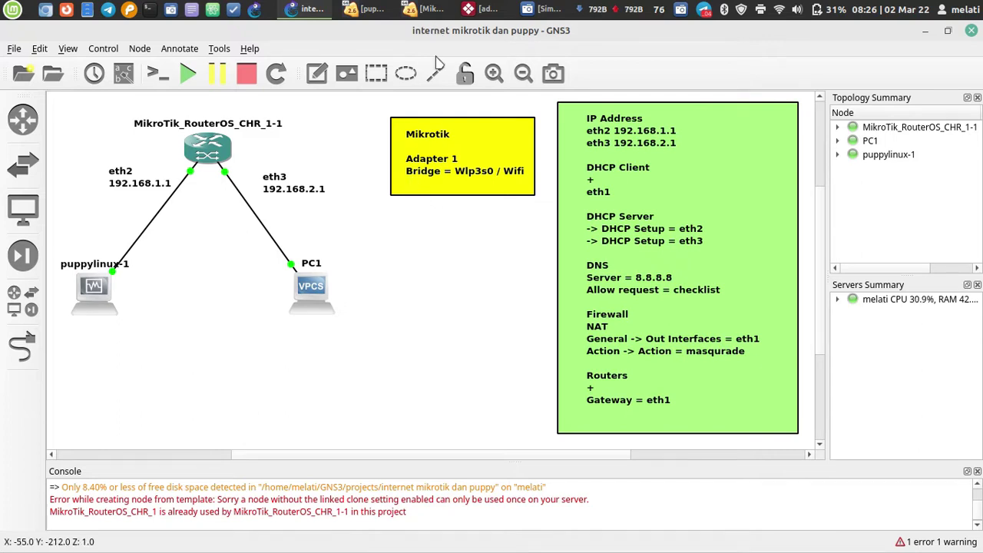
# - Switch to the running MikroTik_RouterOS_CHR_1 virtual machine in VirtualBox and open its network settings
pyautogui.moveTo(468, 7)
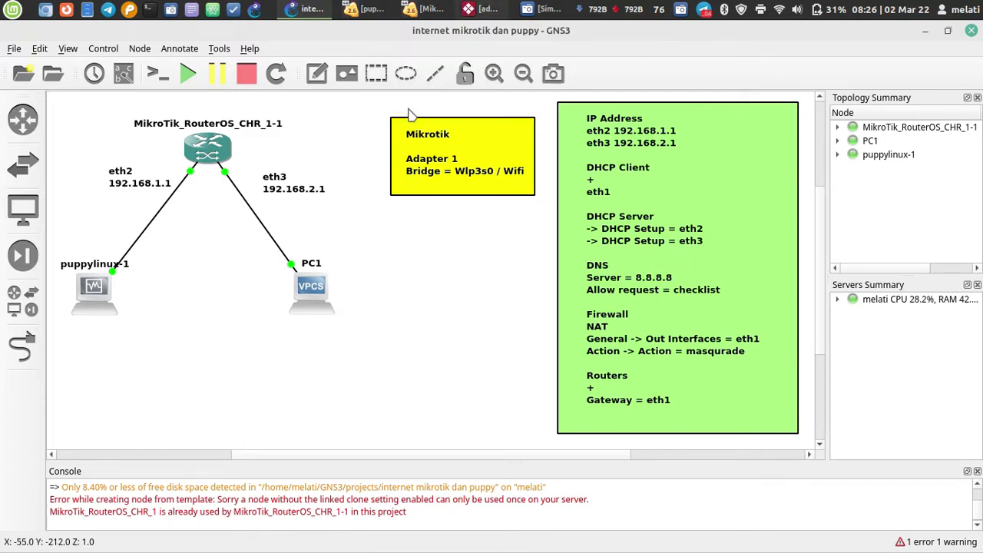
pyautogui.click(413, 9)
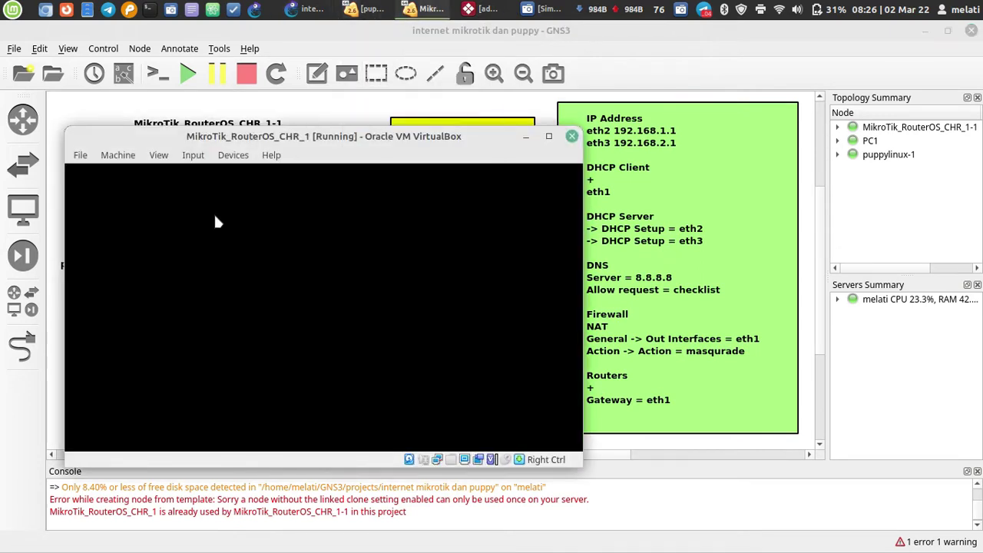
pyautogui.moveTo(295, 144); pyautogui.dragTo(400, 97)
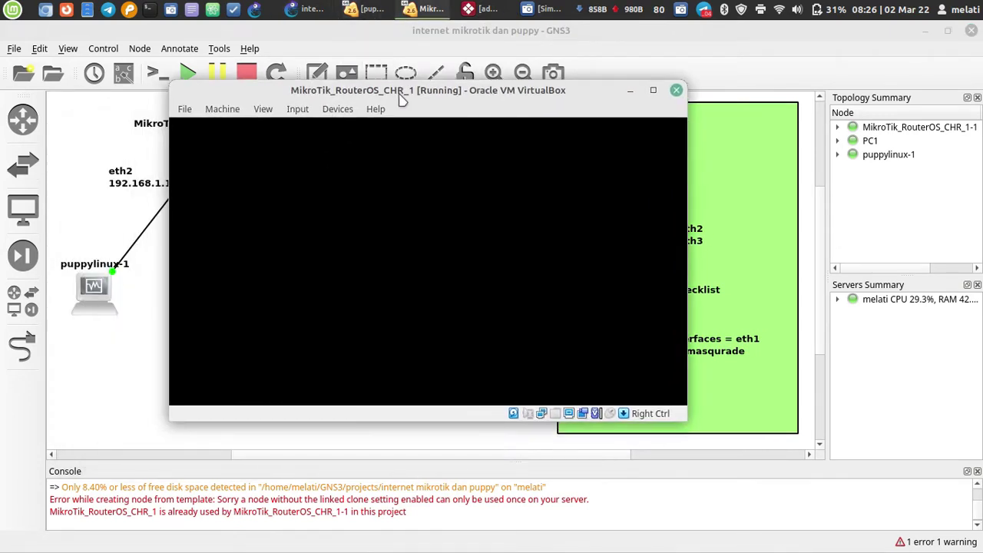
pyautogui.click(337, 110)
pyautogui.moveTo(345, 146)
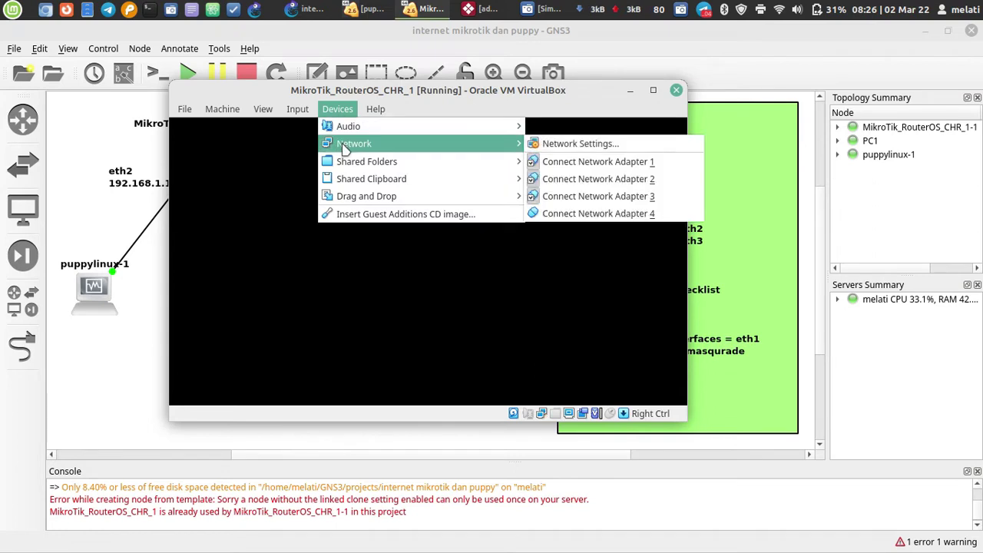
pyautogui.click(564, 150)
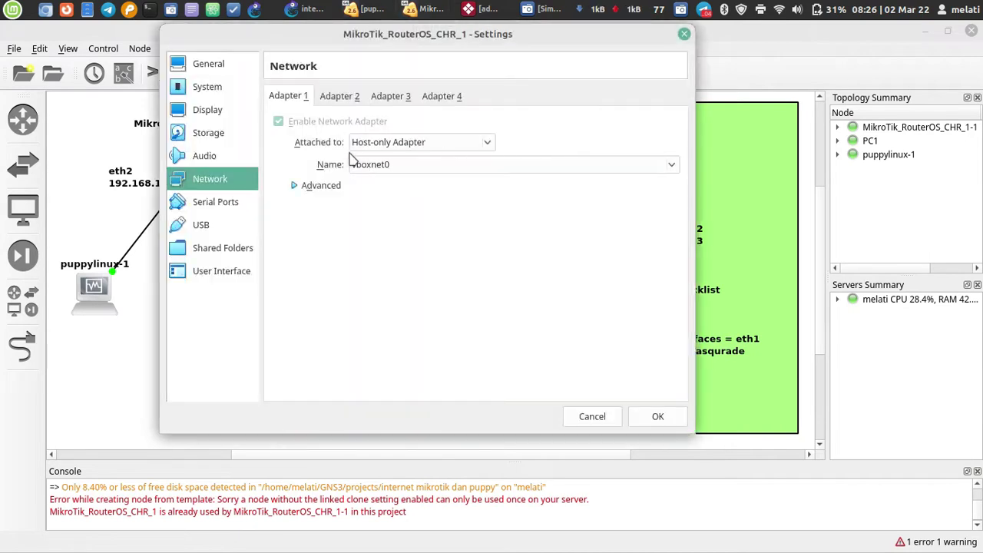
# - Attach Adapter 1 to Bridged Adapter using wlp3s0, save the settings and minimize the virtual machine window
pyautogui.click(455, 144)
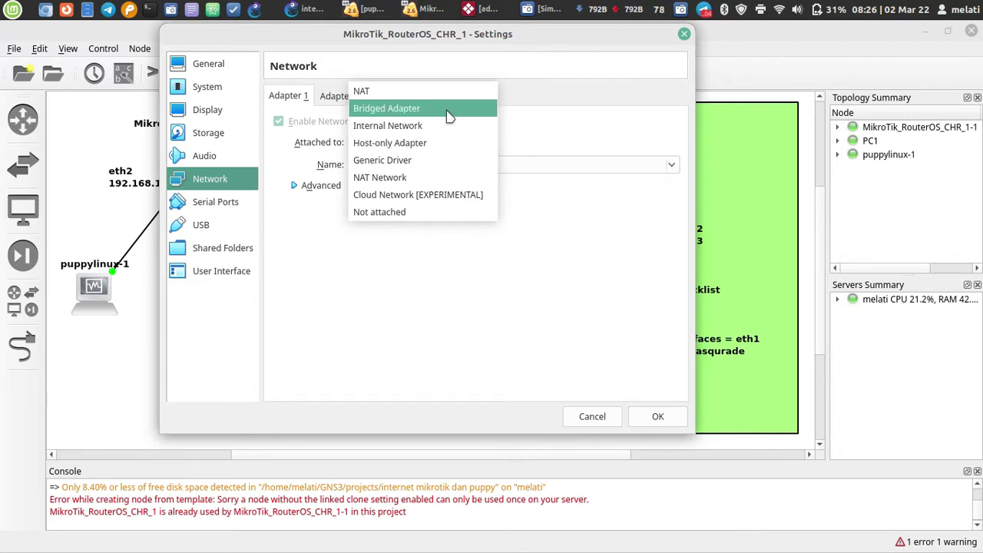
pyautogui.click(449, 115)
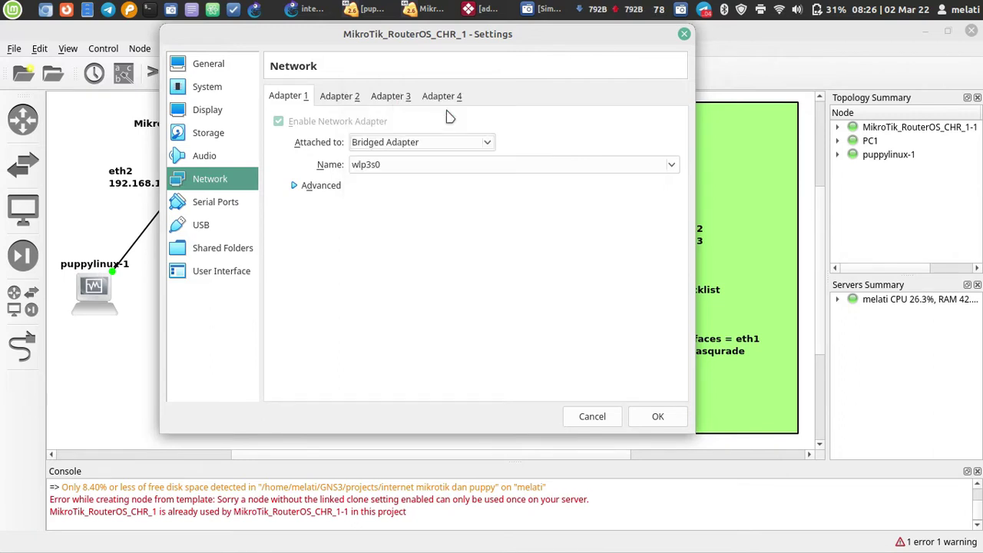
pyautogui.click(366, 171)
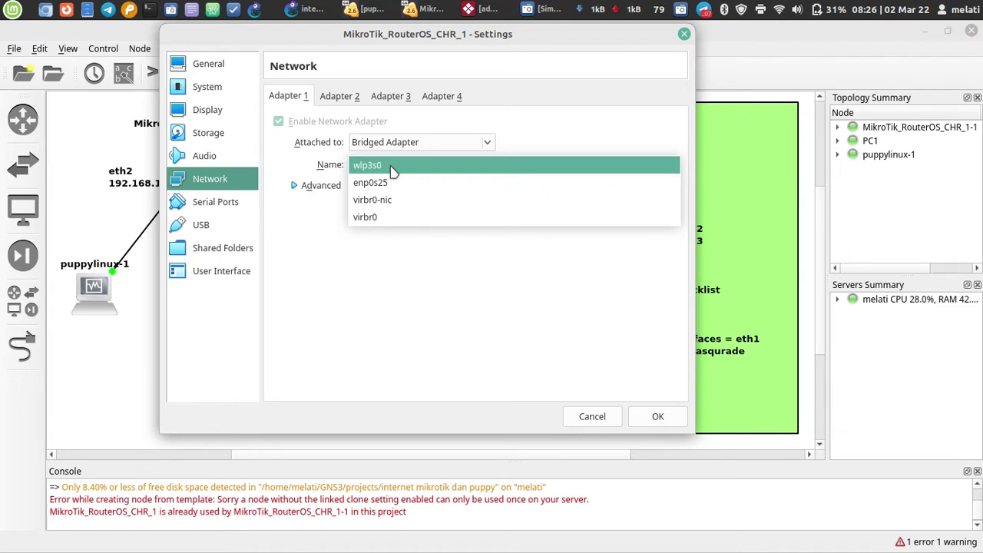
pyautogui.click(392, 170)
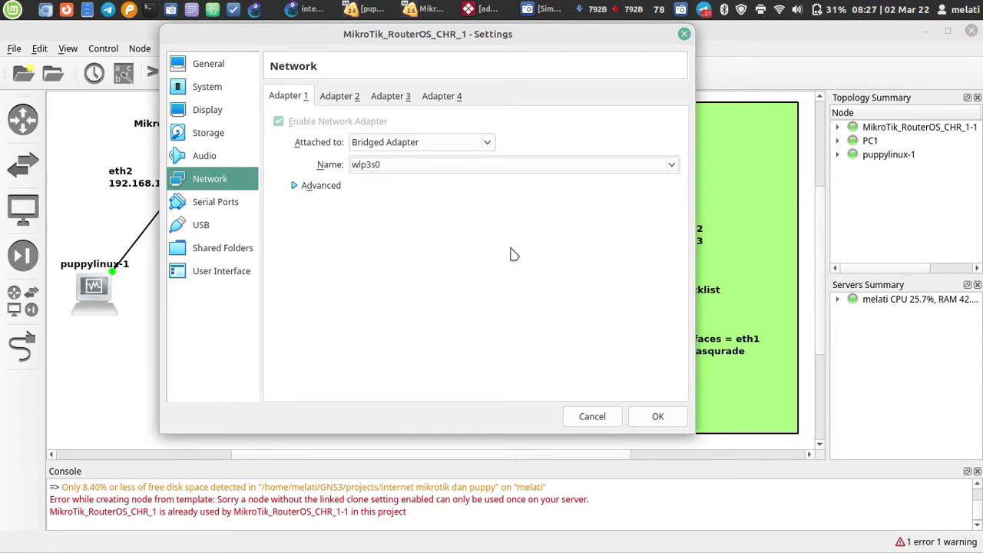
pyautogui.click(654, 418)
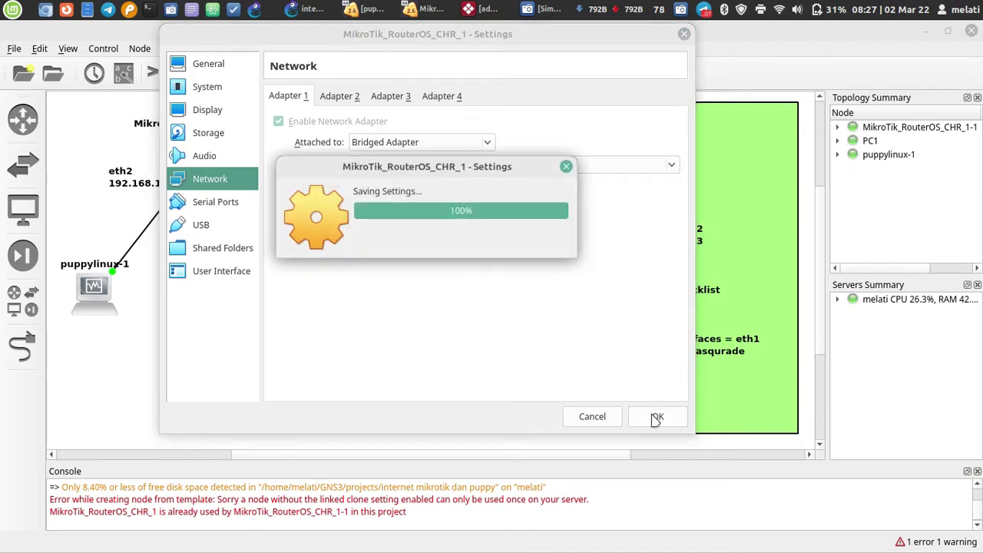
pyautogui.click(630, 90)
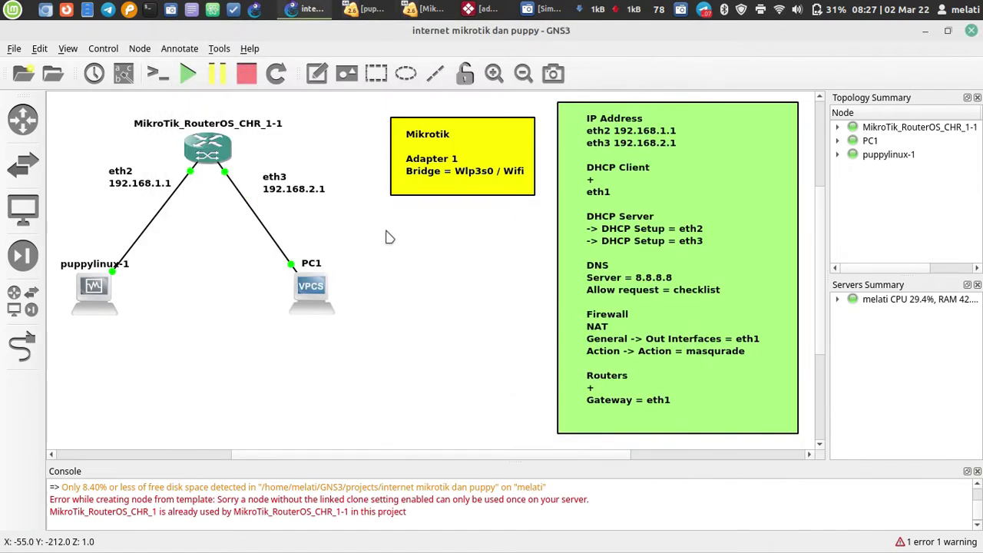
# - Exit the open WinBox session and check the host's wireless connection
pyautogui.click(497, 7)
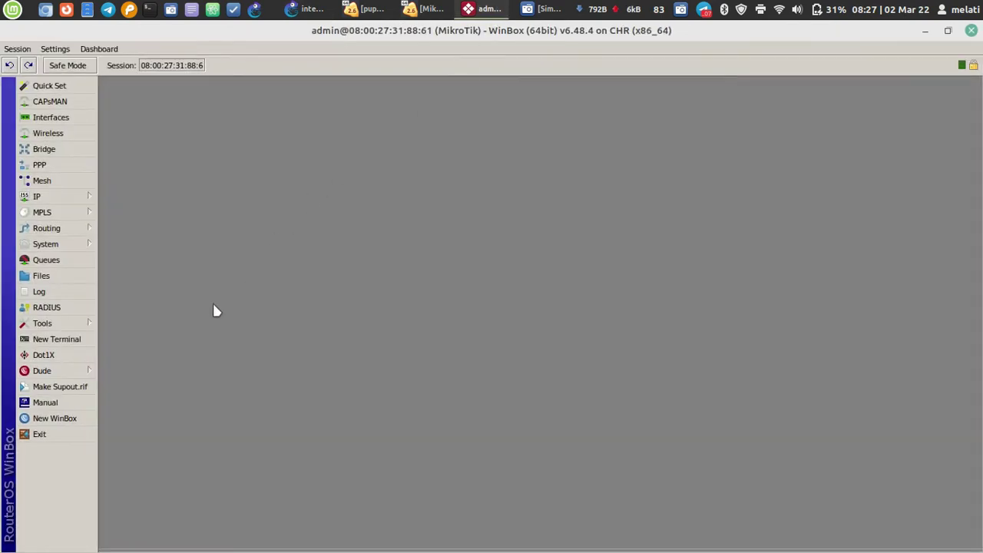
pyautogui.click(65, 439)
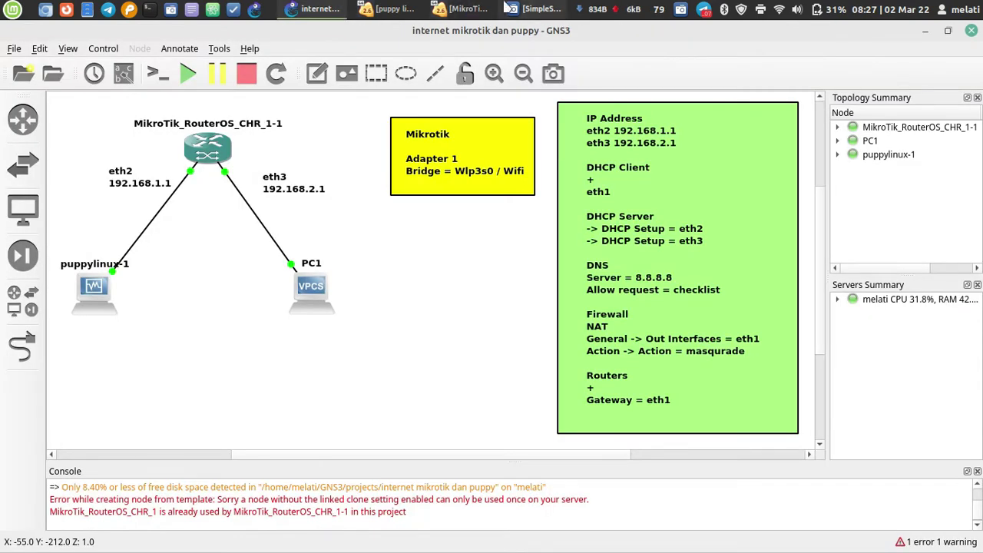
pyautogui.click(787, 11)
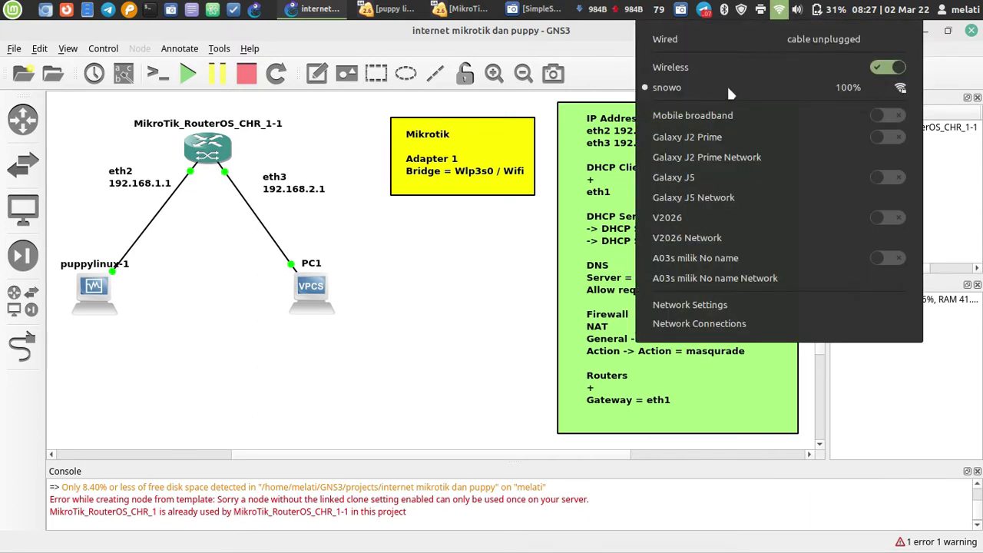
pyautogui.click(445, 257)
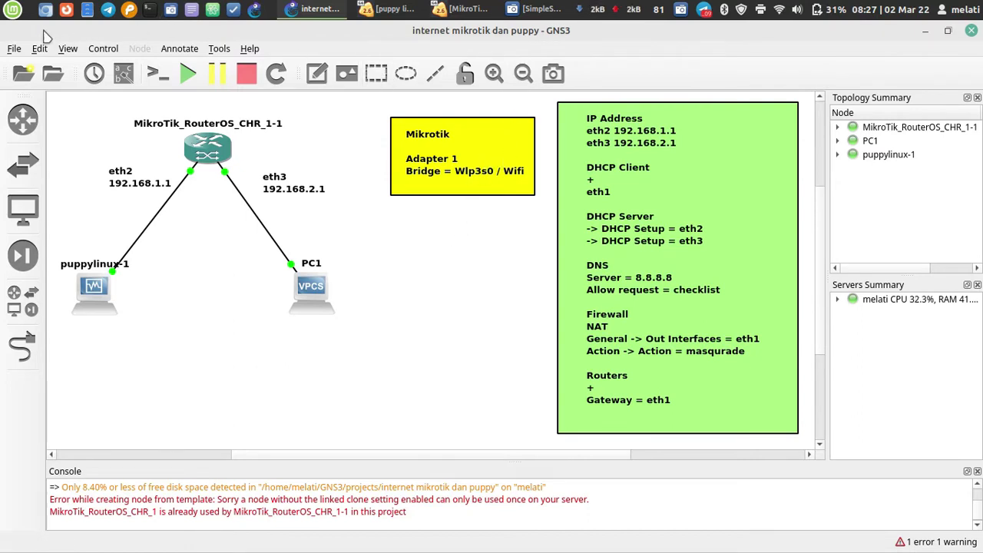
# - Launch WinBox and connect to the MikroTik neighbor 08:00:27:31:88:61 with the login admin
pyautogui.click(10, 8)
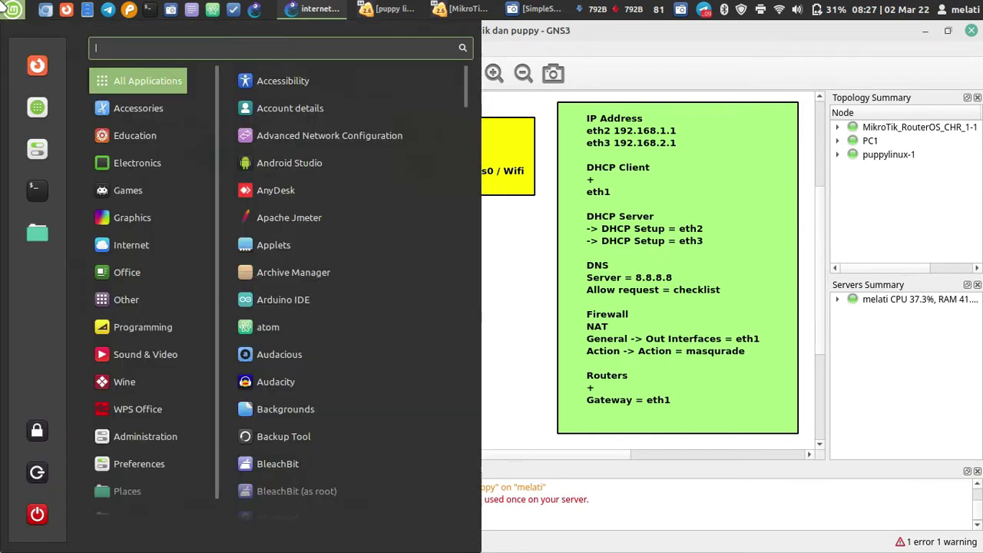
pyautogui.write('winbox')
pyautogui.press('Return')
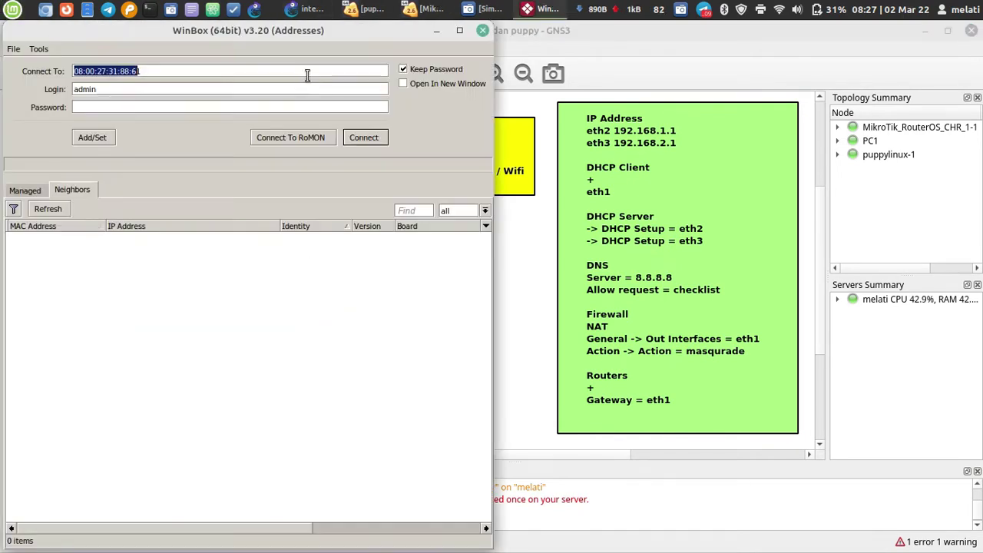
pyautogui.moveTo(265, 39); pyautogui.dragTo(438, 35)
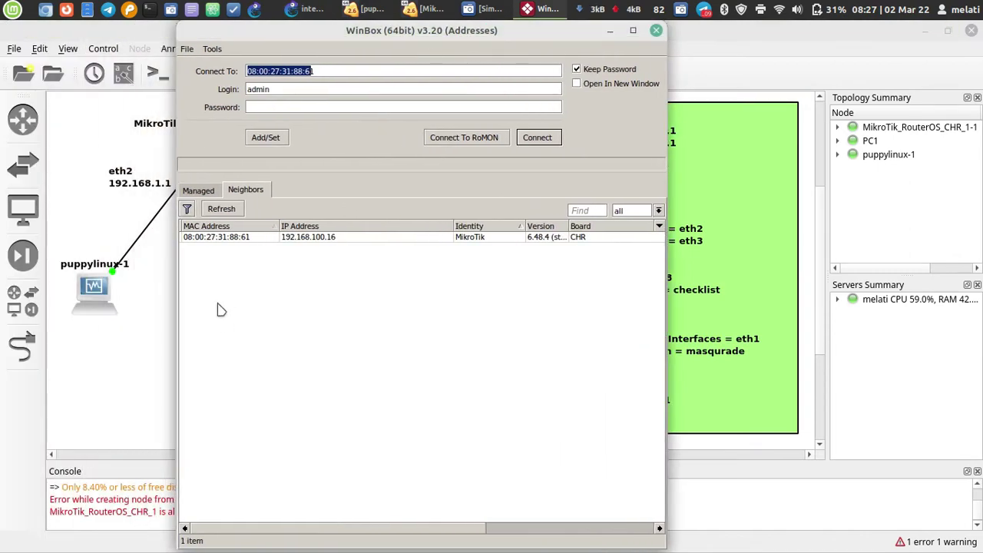
pyautogui.click(239, 240)
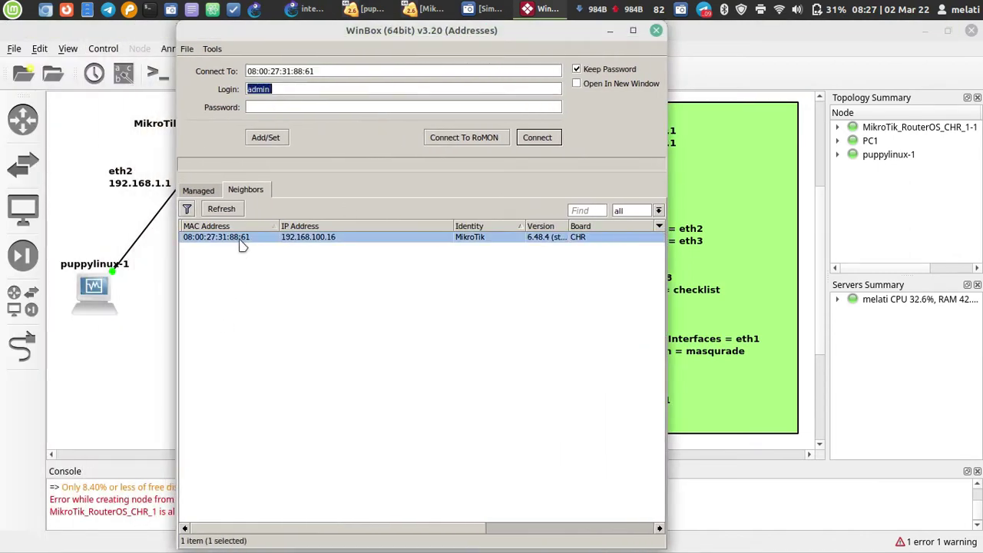
pyautogui.click(543, 144)
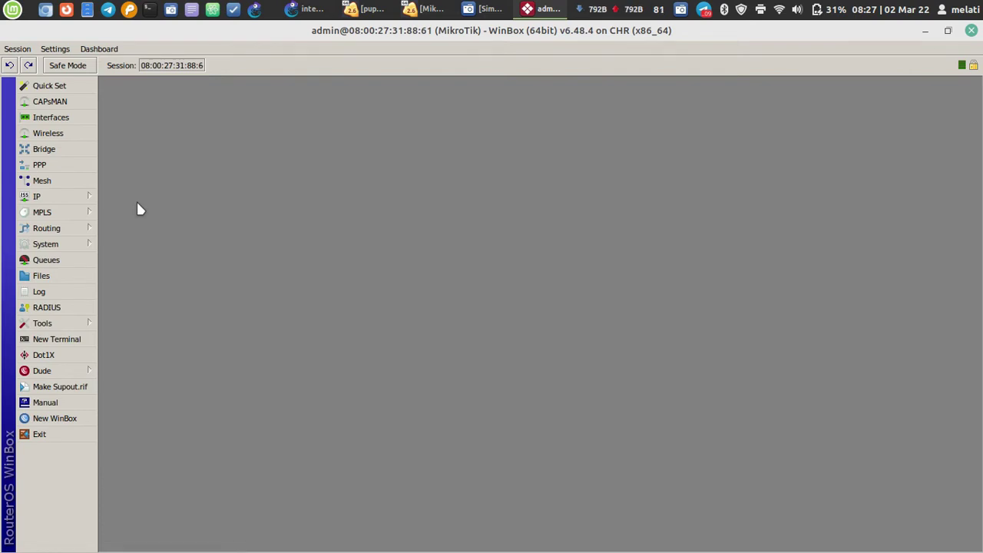
# - Remove the existing ether1 entry from the router's DHCP Client list
pyautogui.click(80, 206)
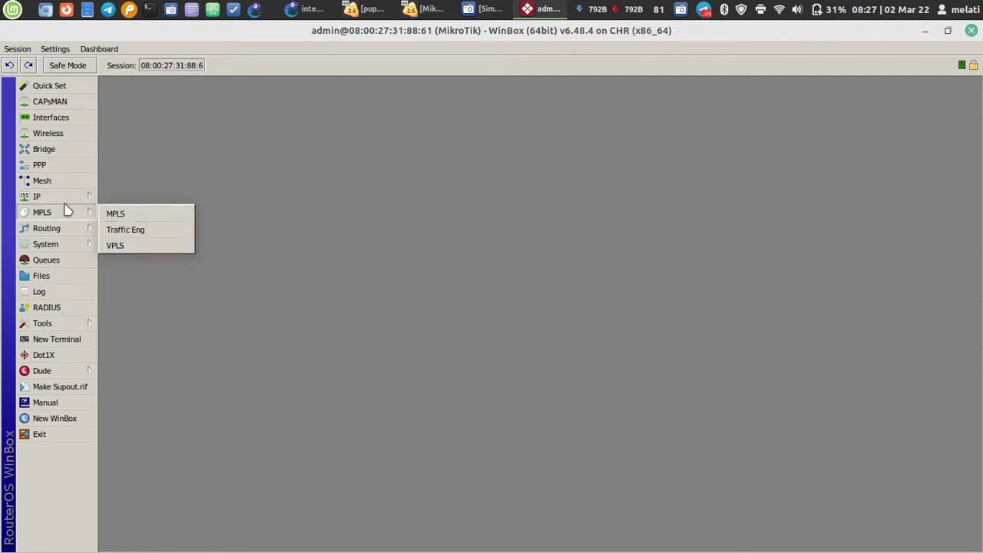
pyautogui.click(124, 227)
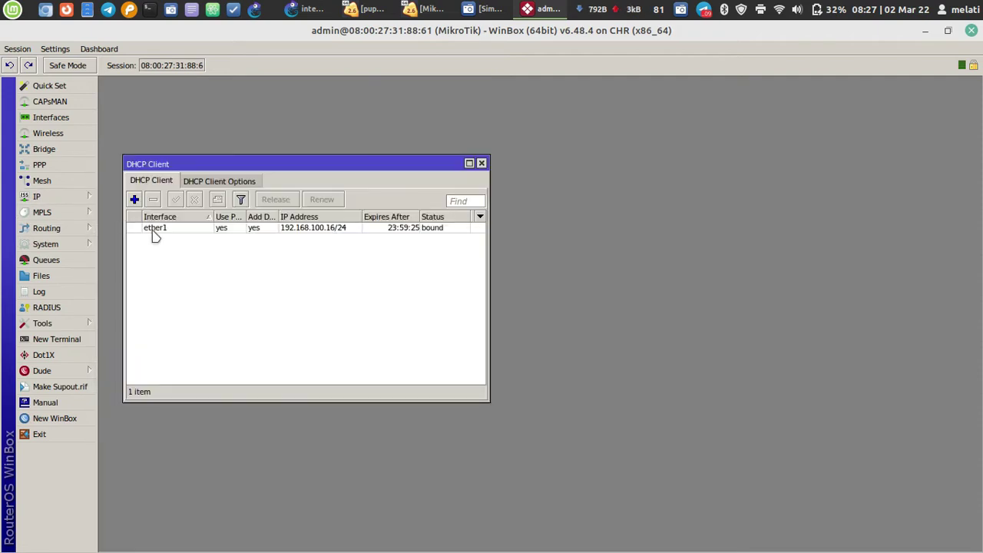
pyautogui.click(163, 228)
pyautogui.click(153, 200)
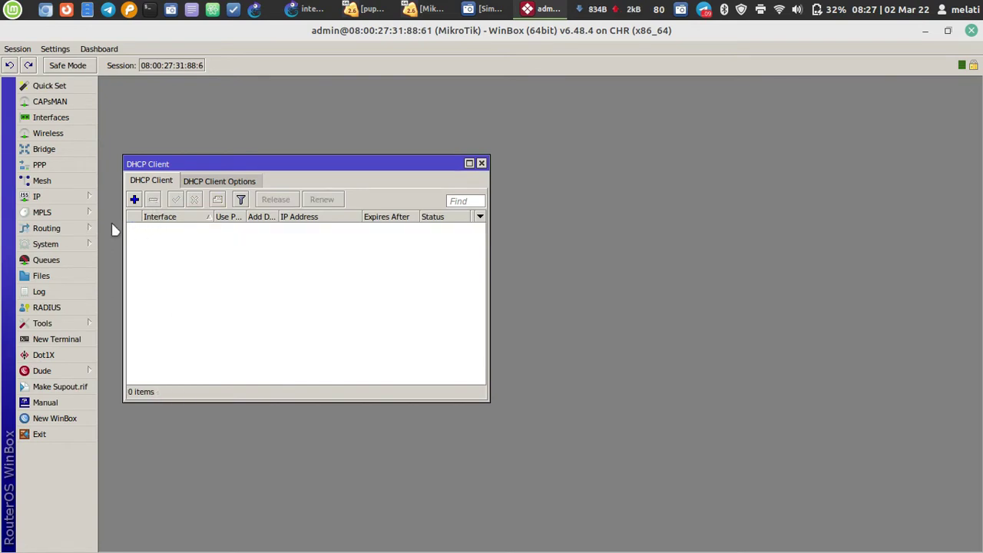
# - Add a DHCP client on interface ether1 with peer DNS, peer NTP and the default route enabled, and check its status
pyautogui.moveTo(259, 163); pyautogui.dragTo(311, 137)
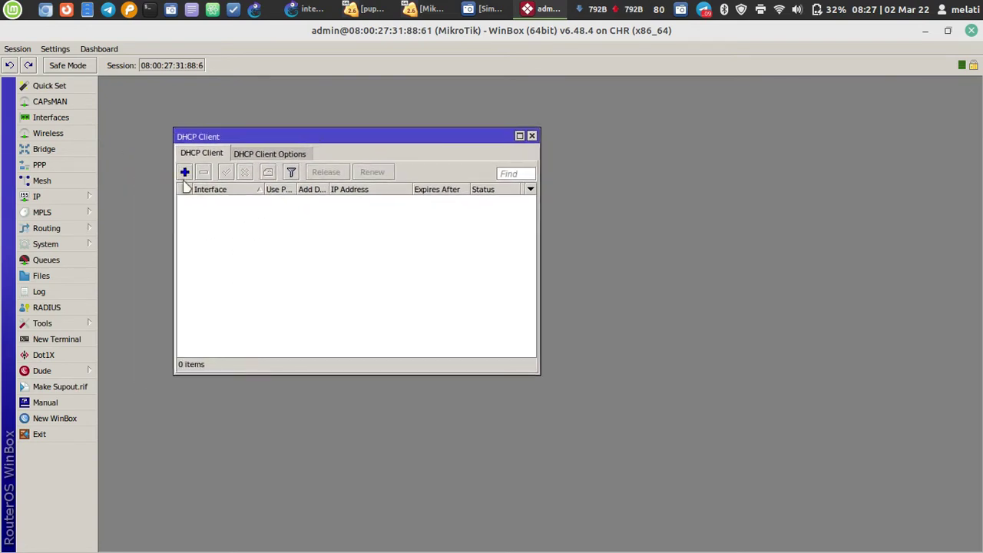
pyautogui.click(184, 172)
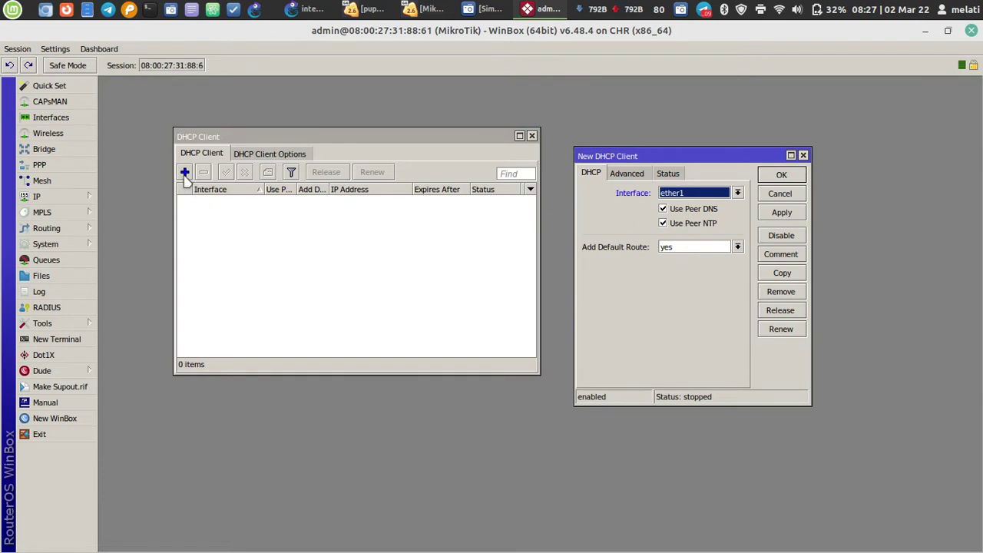
pyautogui.click(721, 194)
pyautogui.click(719, 194)
pyautogui.click(781, 212)
pyautogui.click(781, 175)
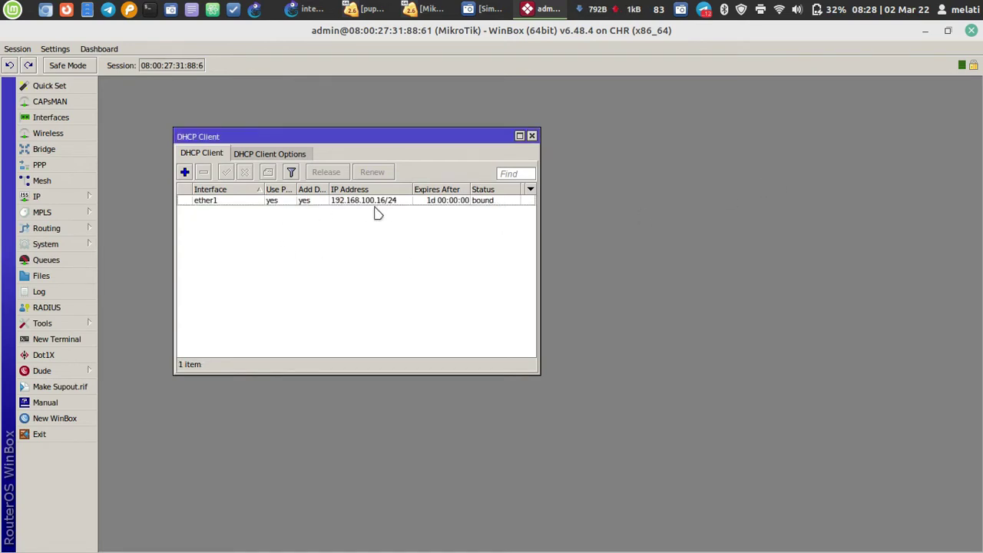
pyautogui.click(490, 203)
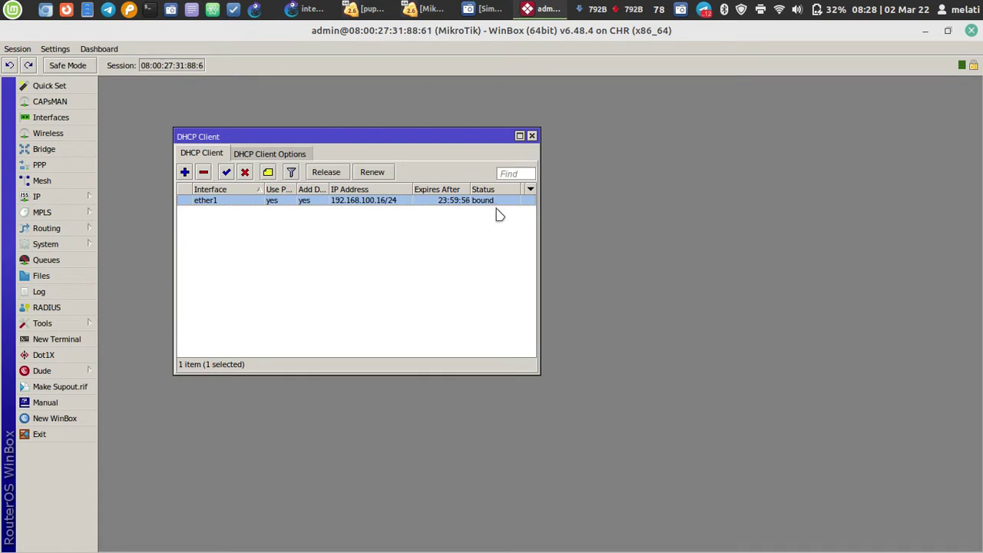
# - Find and launch the KeyMon keyboard and mouse monitor
pyautogui.click(7, 8)
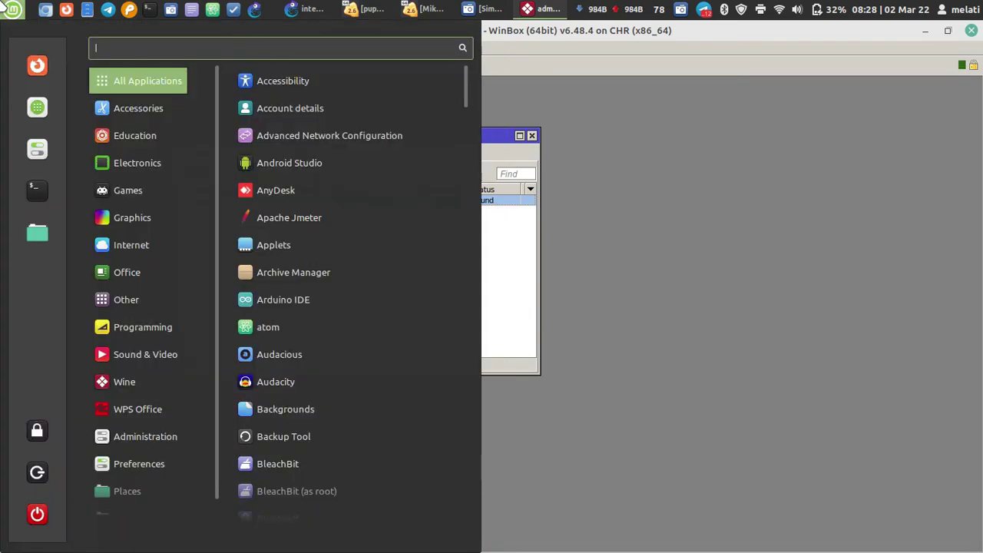
pyautogui.write('keyl')
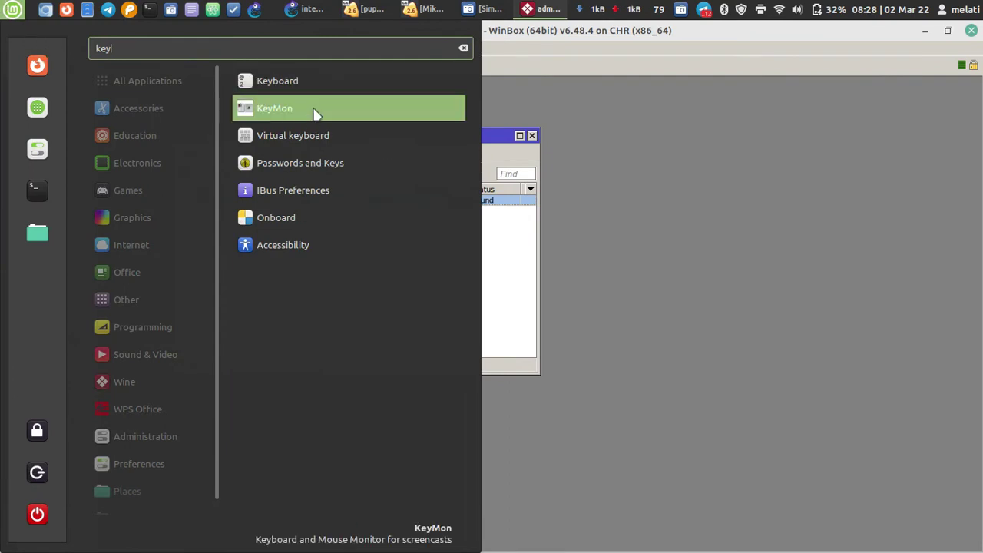
pyautogui.click(315, 110)
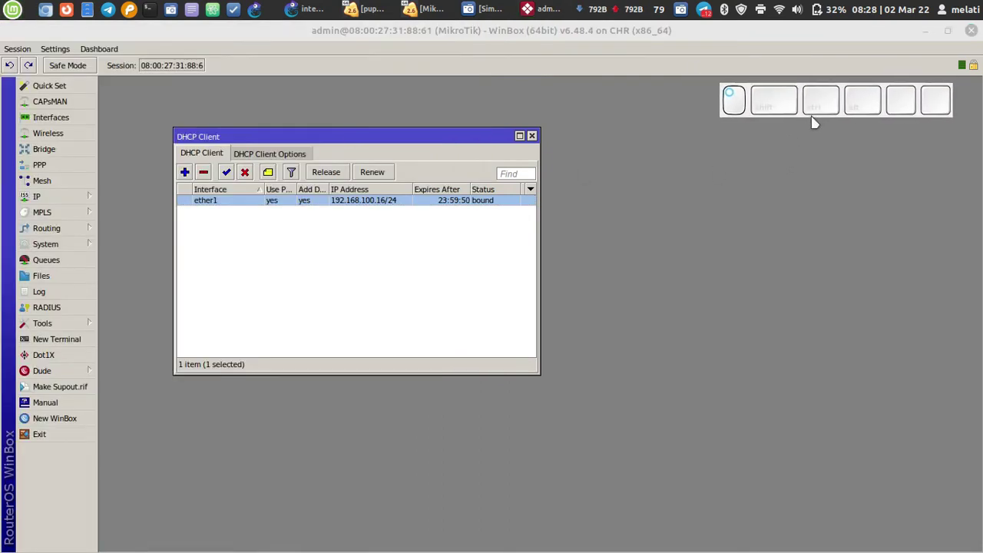
# - Close the DHCP Client list and check the address assigned to ether1 in the router's IP address list
pyautogui.click(432, 201)
pyautogui.click(532, 136)
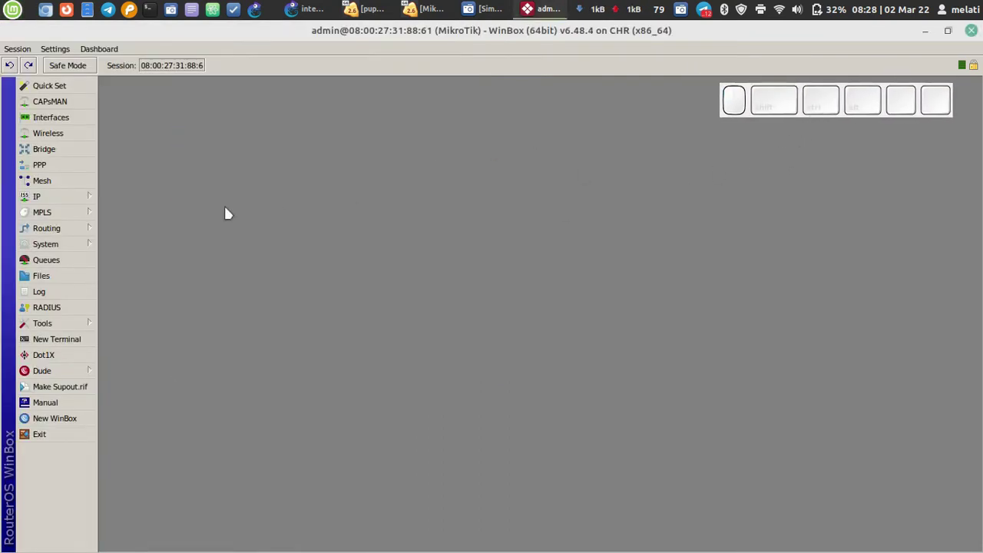
pyautogui.click(64, 203)
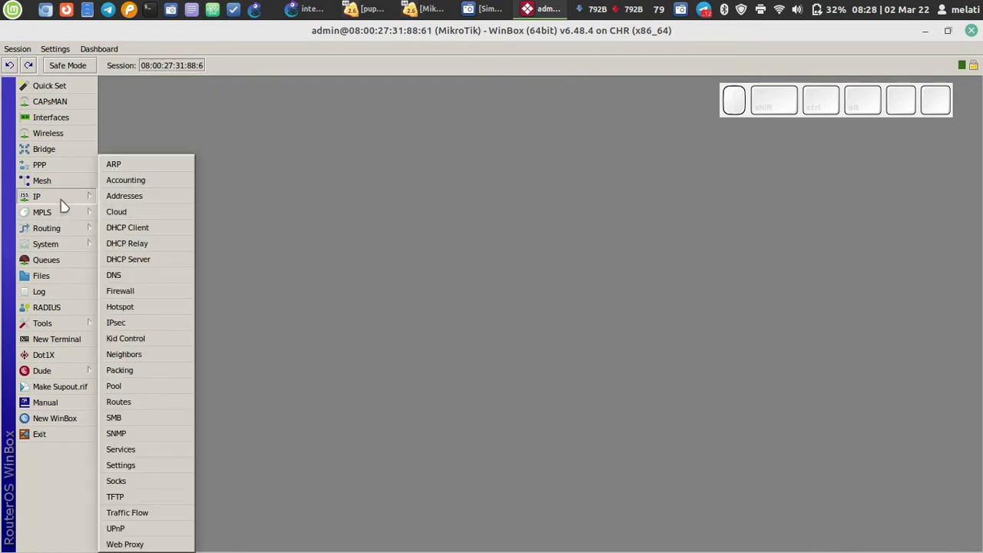
pyautogui.click(112, 194)
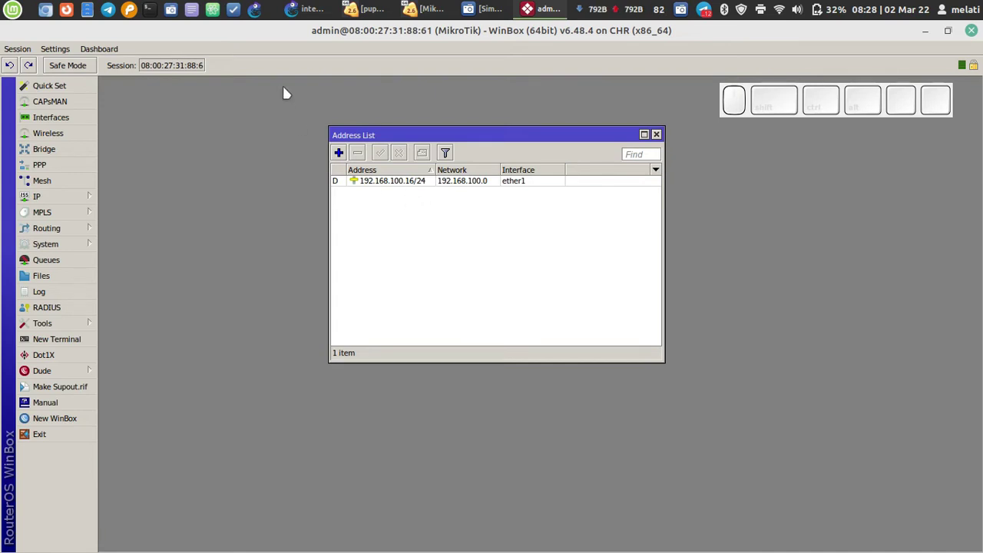
pyautogui.click(295, 9)
pyautogui.click(292, 11)
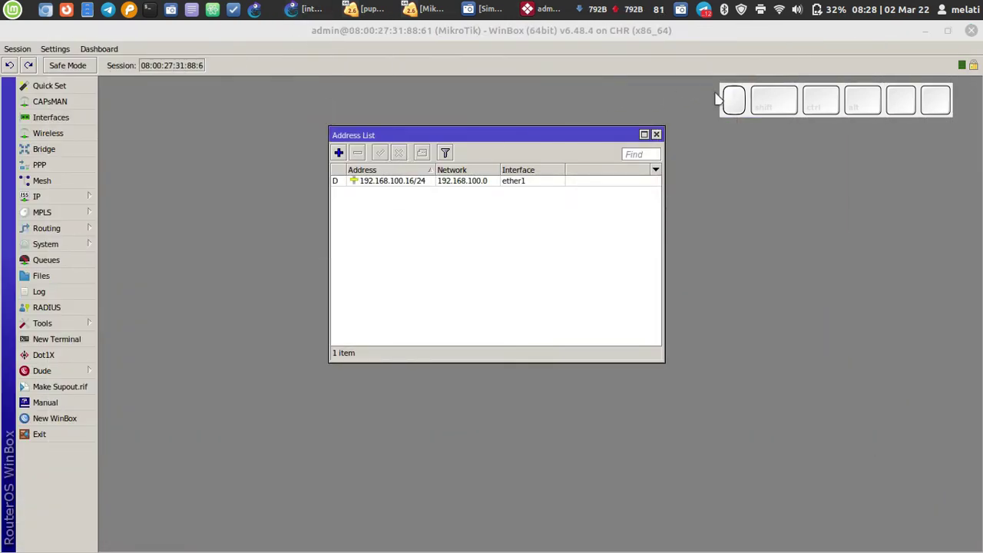
# - Ping google.com from a new router terminal to test the internet connection, and stop the ping after a few replies
pyautogui.click(46, 340)
pyautogui.moveTo(319, 274); pyautogui.dragTo(505, 116)
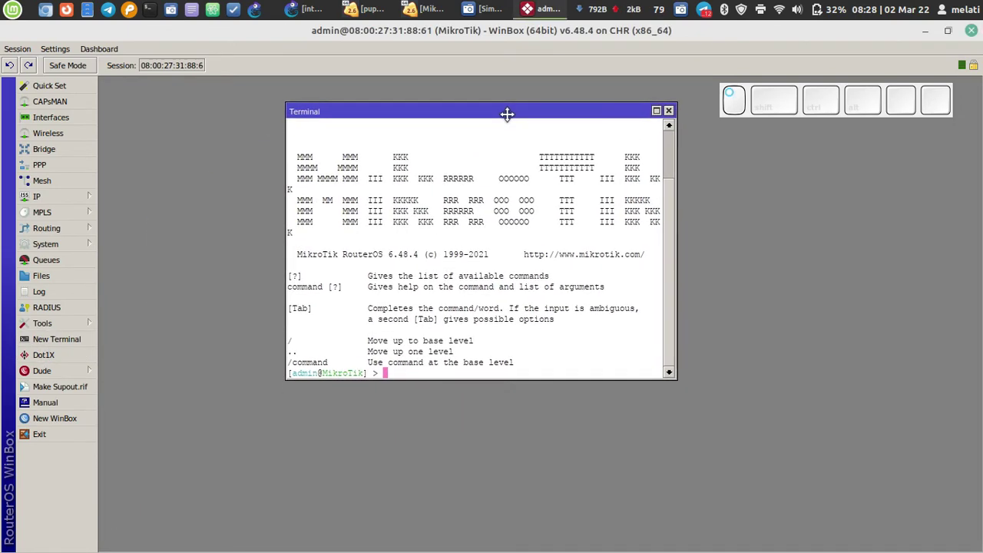
pyautogui.write('ping ')
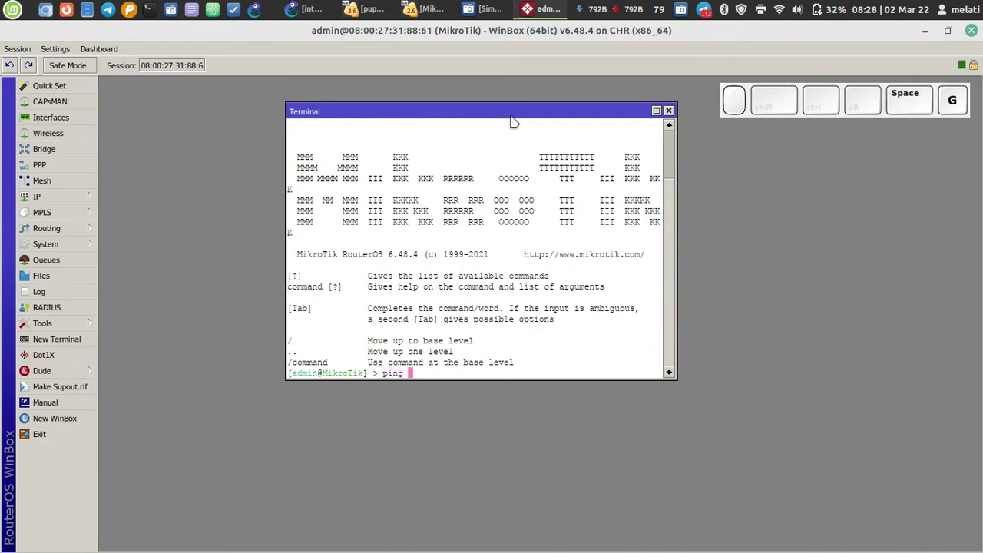
pyautogui.write('google.com')
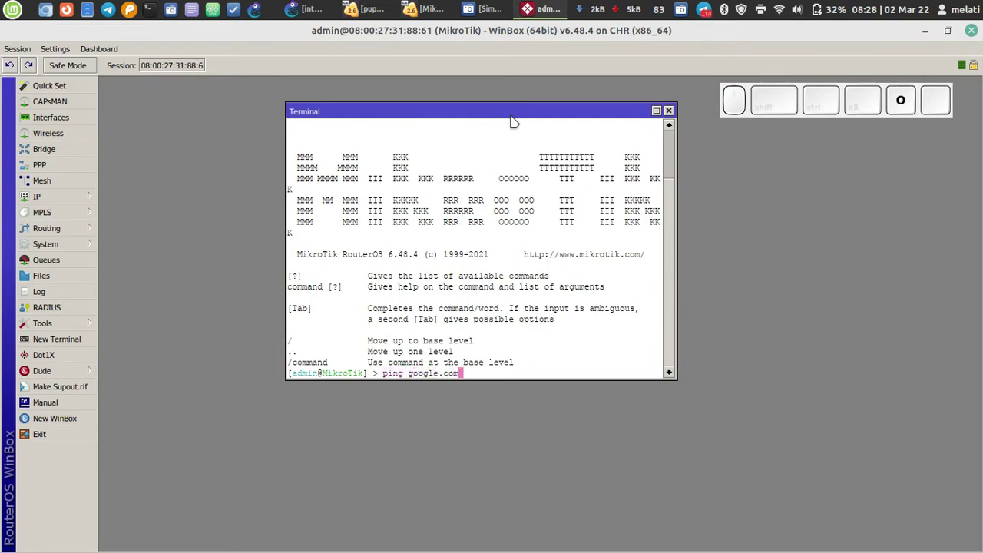
pyautogui.press('Return')
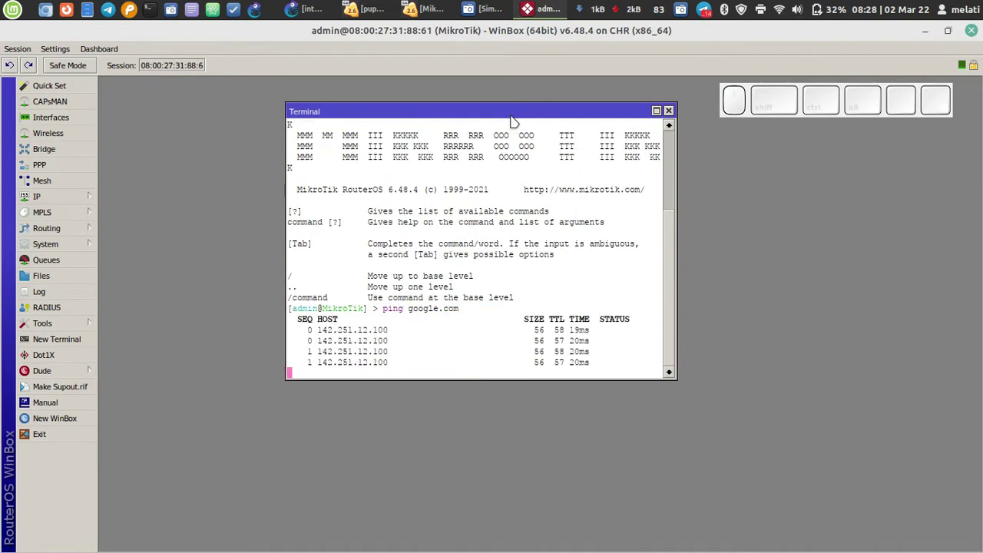
pyautogui.press('ctrl')
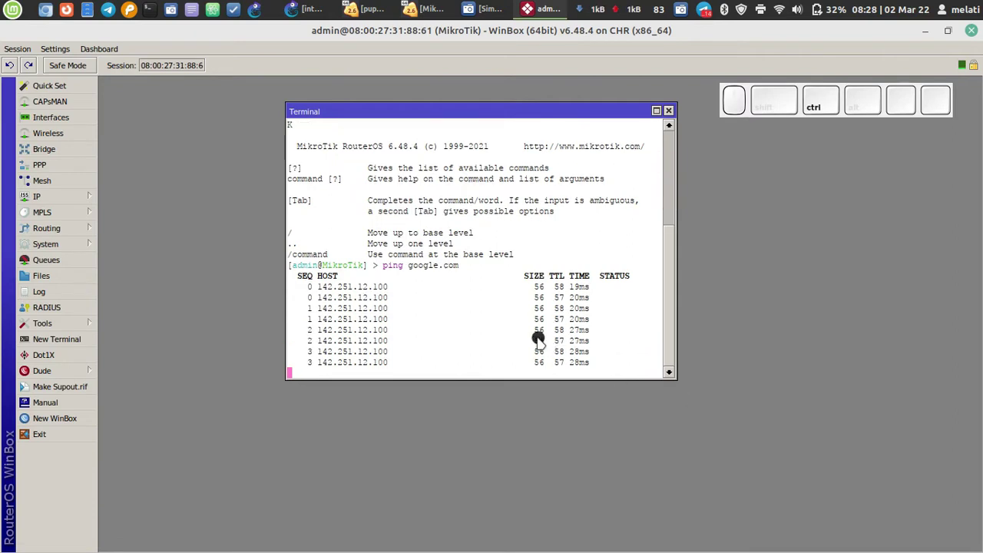
pyautogui.hotkey('ctrl', 'c')
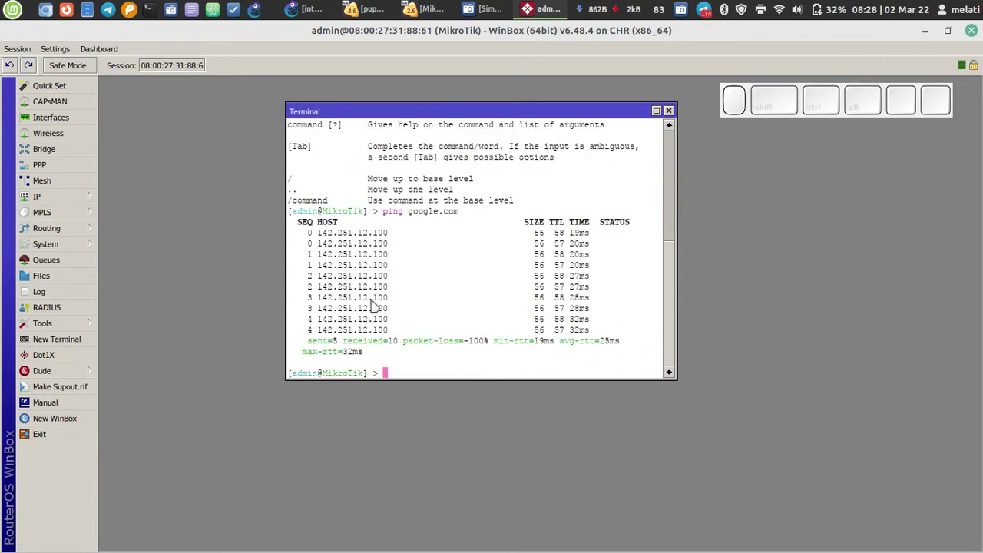
# - Set the number of old keys shown by the KeyMon key monitor to 4 in its preferences
pyautogui.rightClick(822, 106)
pyautogui.click(837, 135)
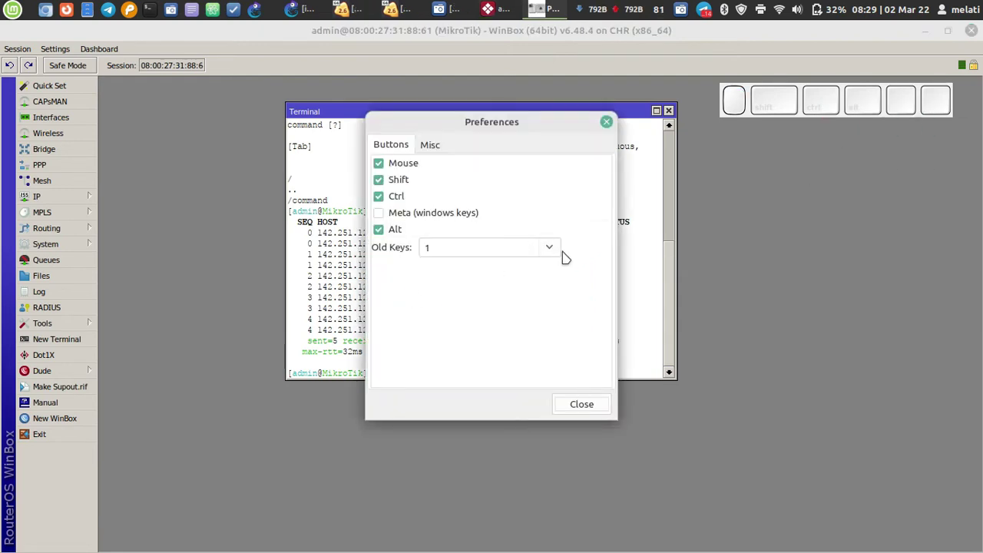
pyautogui.click(427, 149)
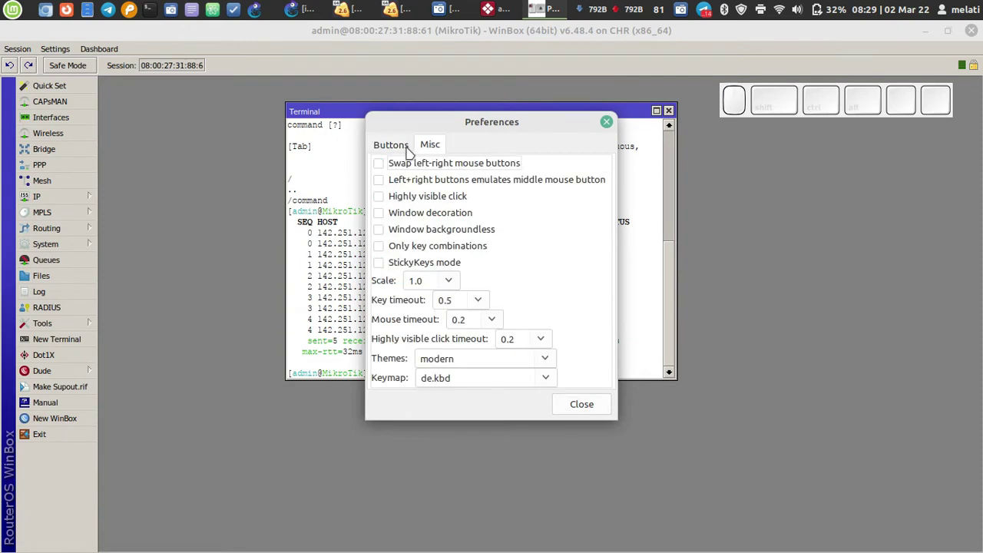
pyautogui.click(405, 148)
pyautogui.click(464, 245)
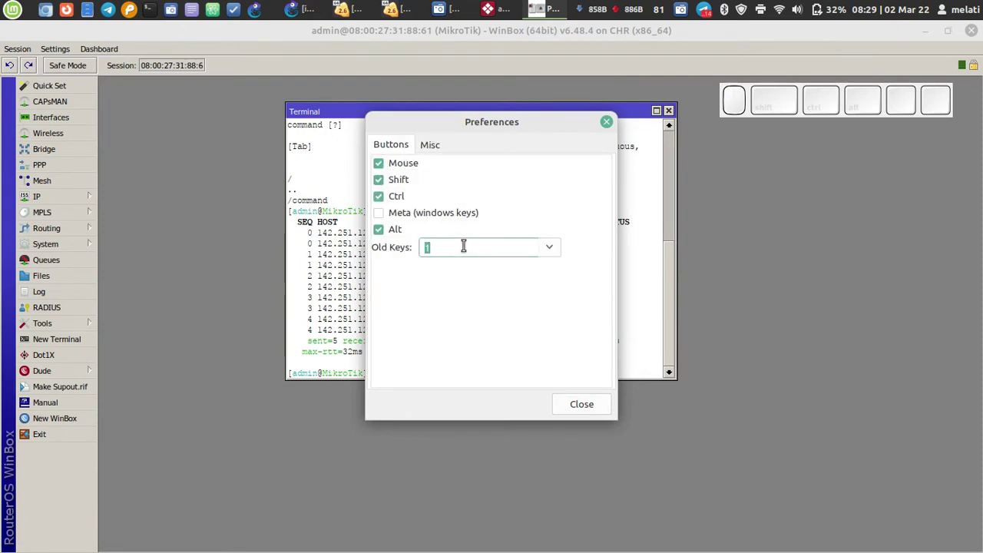
pyautogui.press('BackSpace')
pyautogui.write('5')
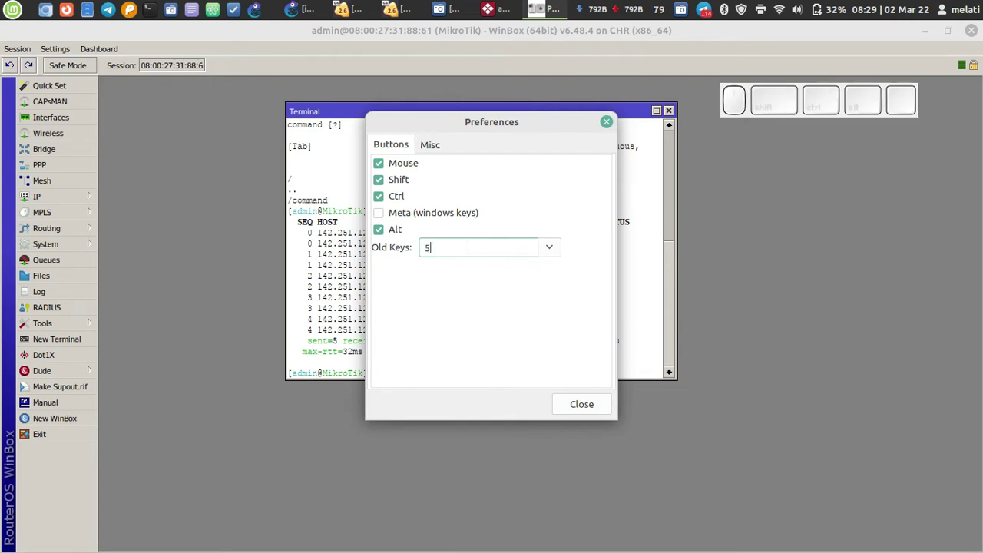
pyautogui.click(550, 248)
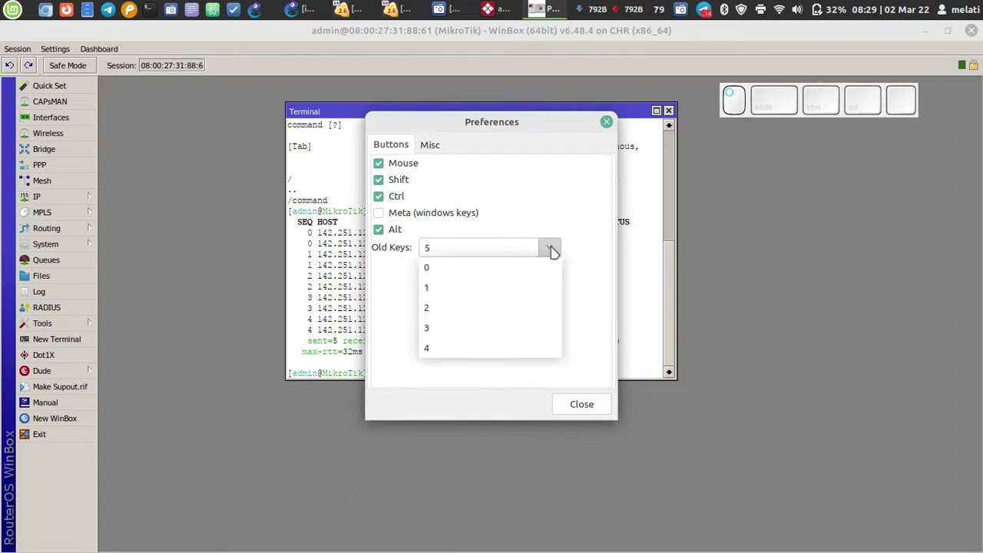
pyautogui.click(484, 352)
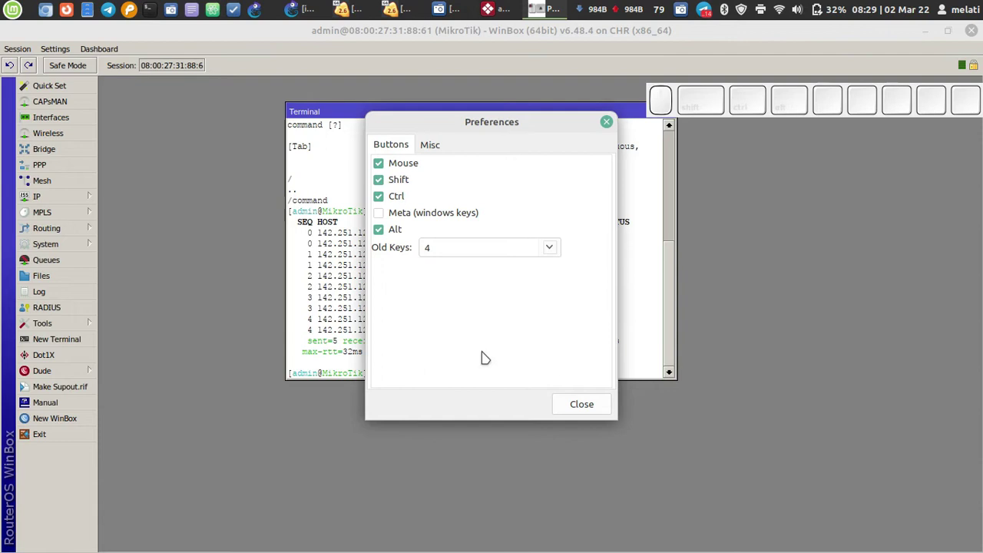
pyautogui.click(574, 405)
# - Close the router terminal and address list, and tile the WinBox window beside the configuration notes in GNS3
pyautogui.moveTo(591, 112); pyautogui.dragTo(513, 120)
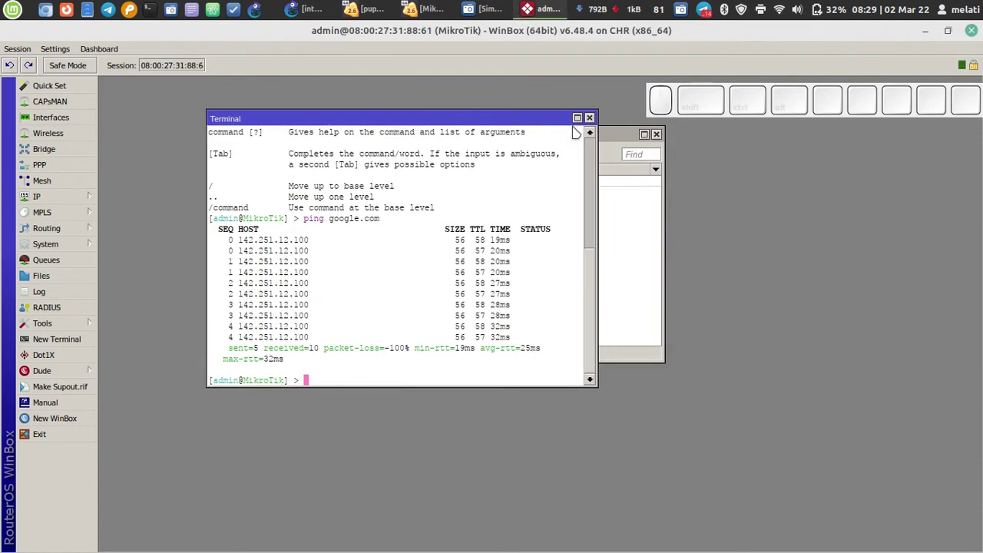
pyautogui.click(589, 118)
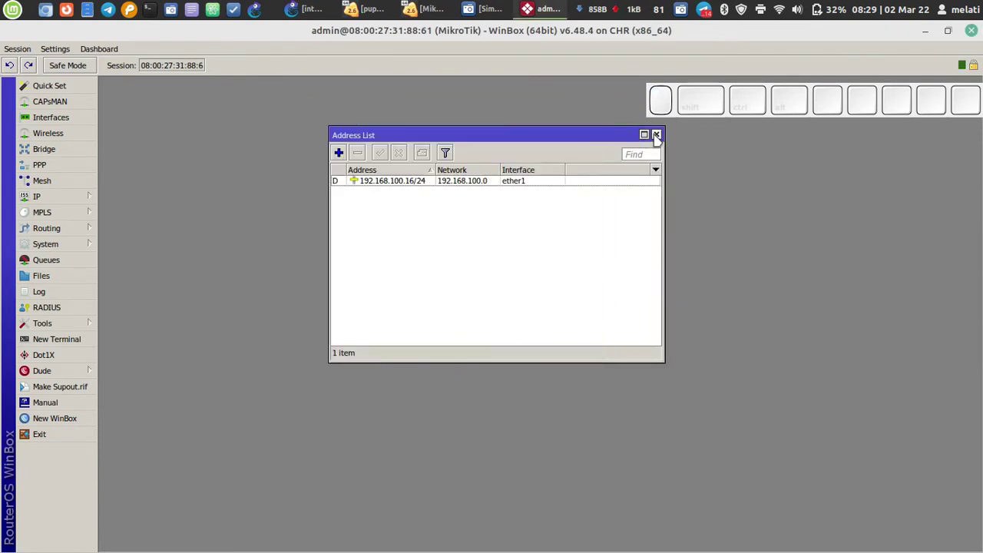
pyautogui.click(310, 8)
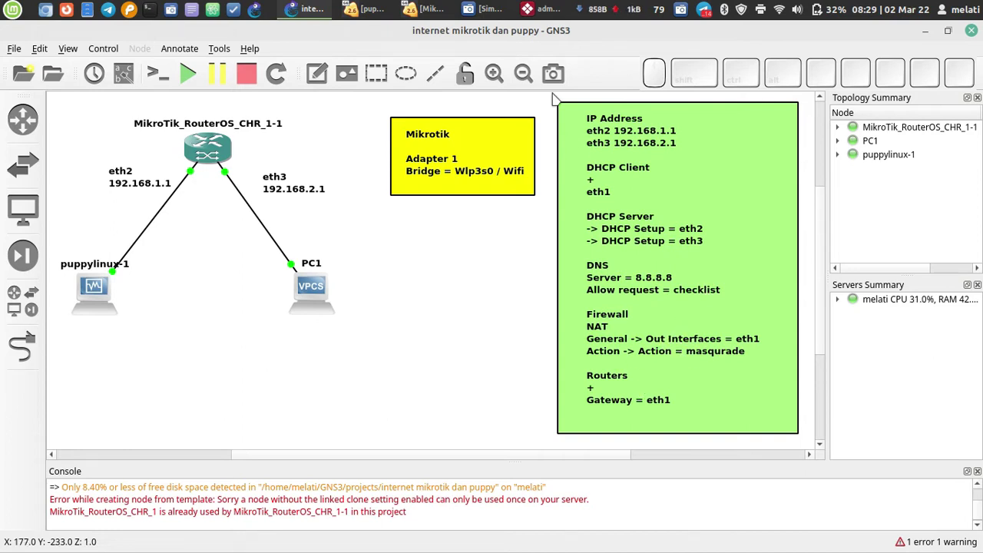
pyautogui.click(527, 7)
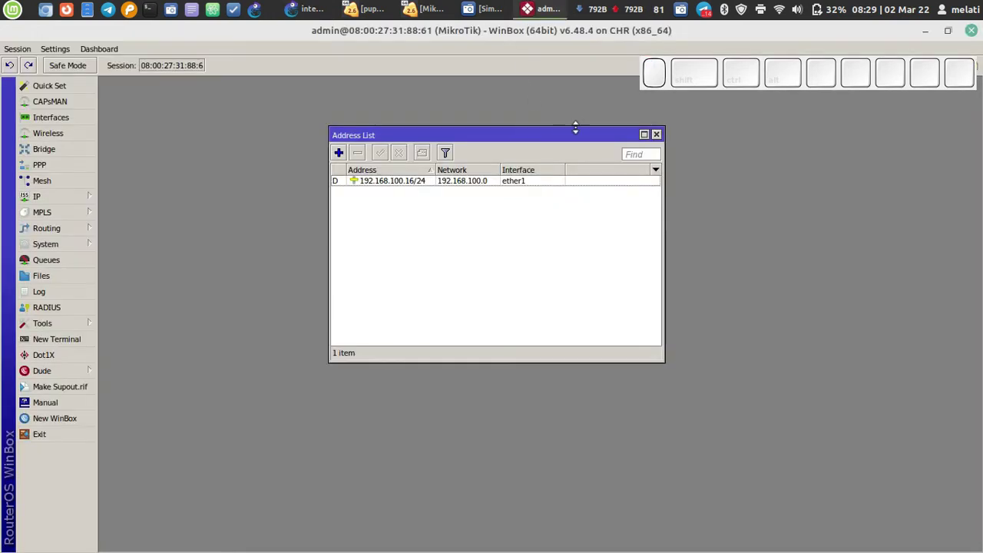
pyautogui.click(657, 132)
pyautogui.doubleClick(606, 30)
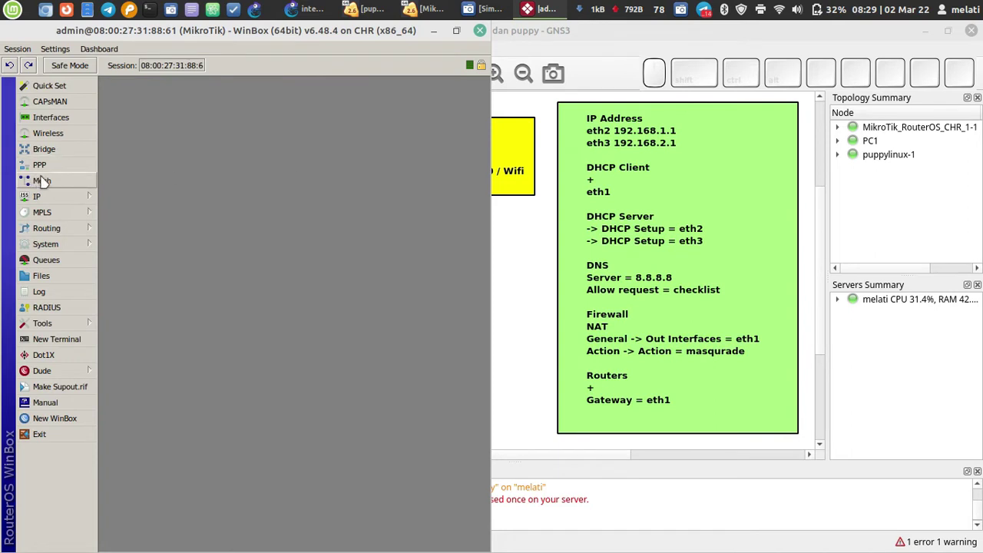
# - Add the IP address 192.168.1.1/24 on interface ether2 to the router's address list
pyautogui.click(54, 197)
pyautogui.click(124, 196)
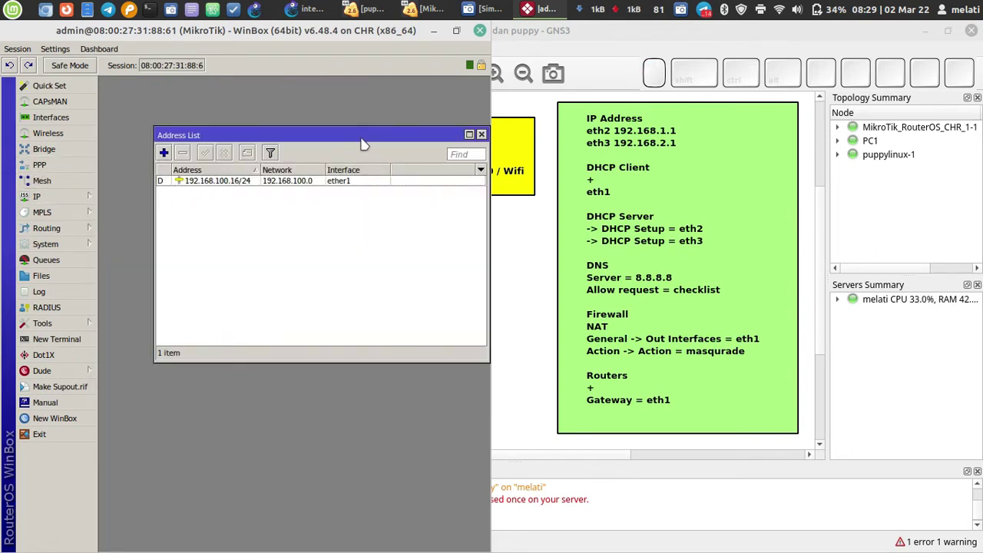
pyautogui.moveTo(364, 145); pyautogui.dragTo(338, 140)
pyautogui.click(136, 148)
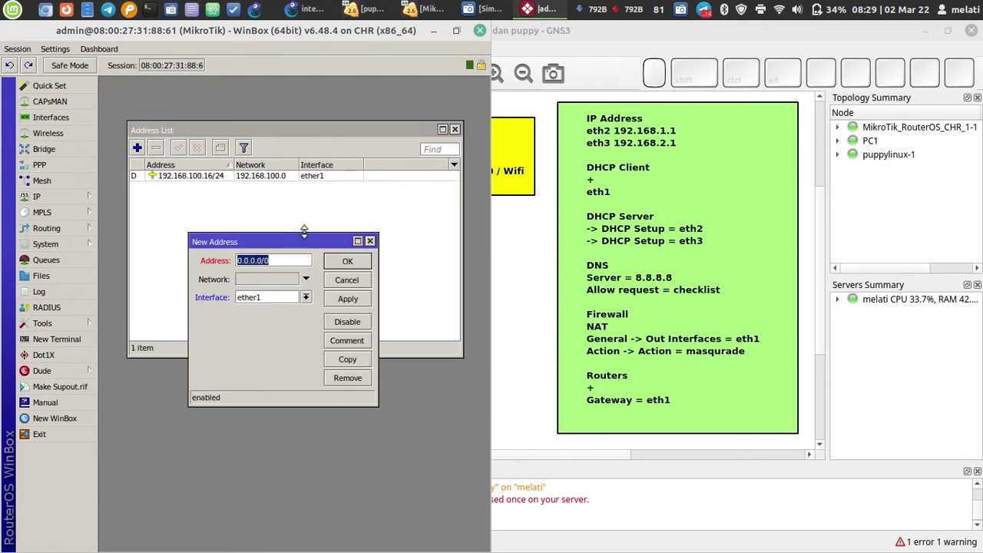
pyautogui.press('BackSpace')
pyautogui.write('192.')
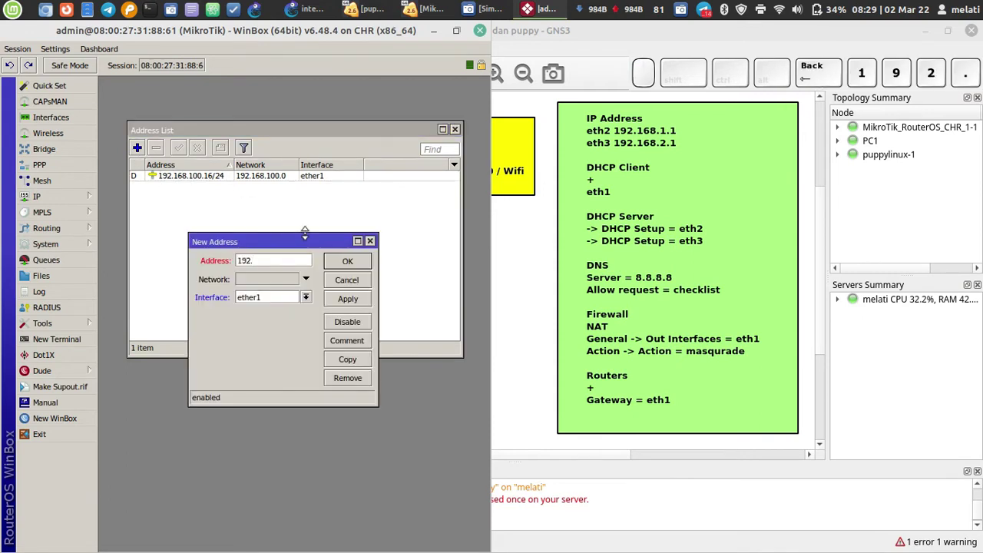
pyautogui.write('168.1')
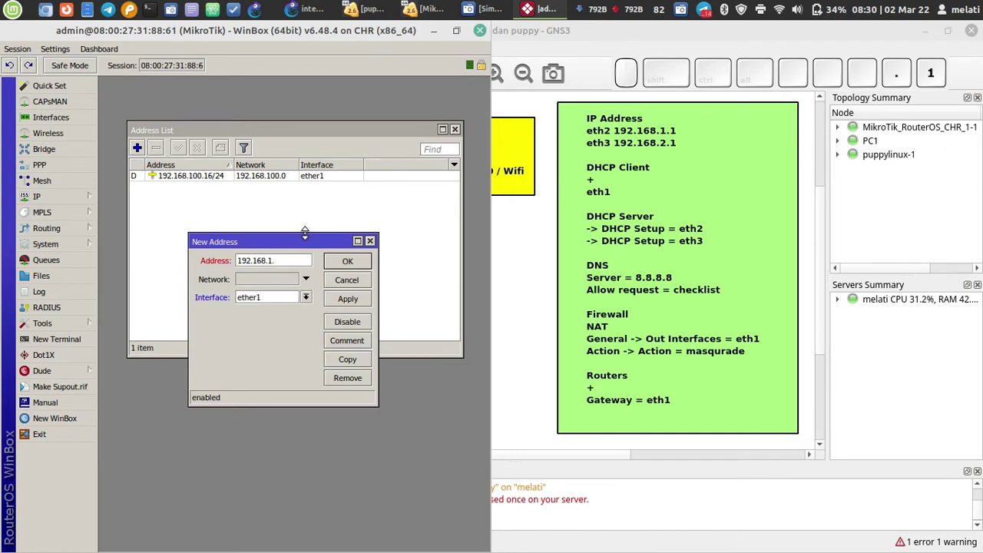
pyautogui.write('.1/24')
pyautogui.click(358, 300)
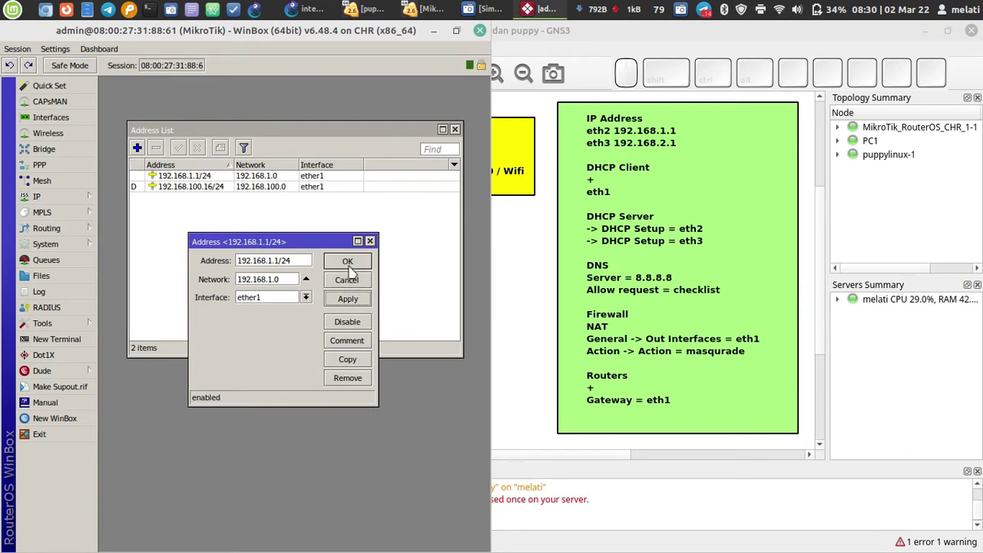
pyautogui.click(306, 297)
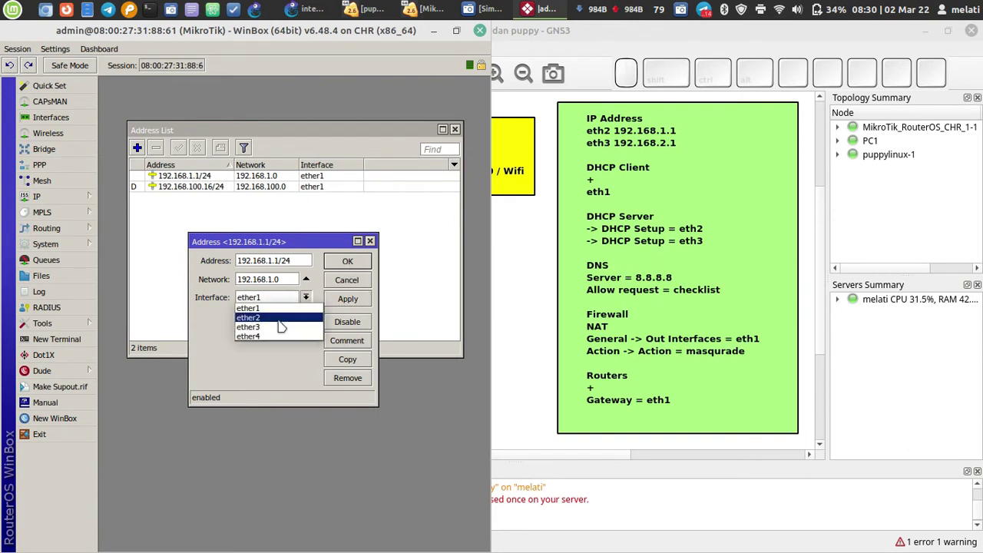
pyautogui.click(279, 318)
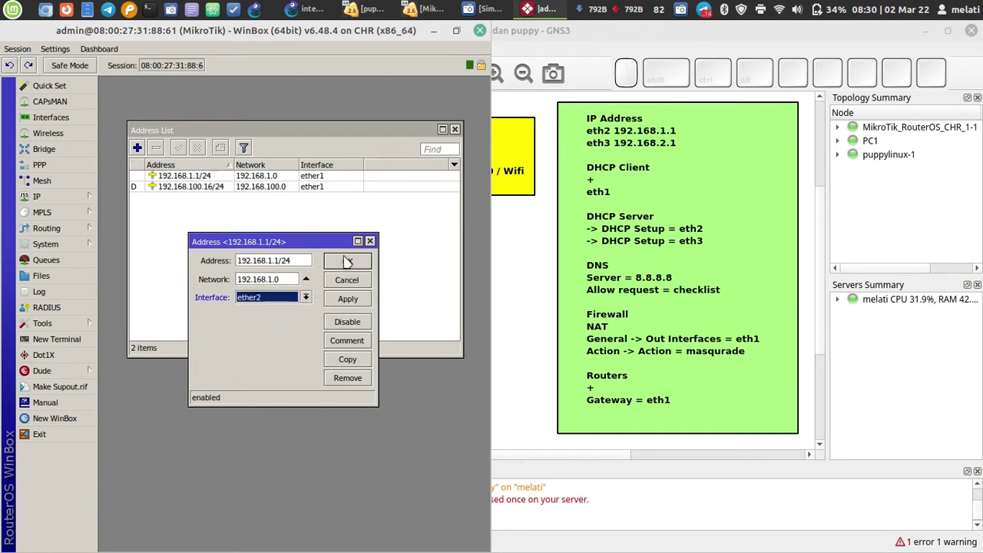
pyautogui.click(348, 261)
# - Add the IP address 192.168.2.1/24 on interface ether3 to the router's address list
pyautogui.click(137, 147)
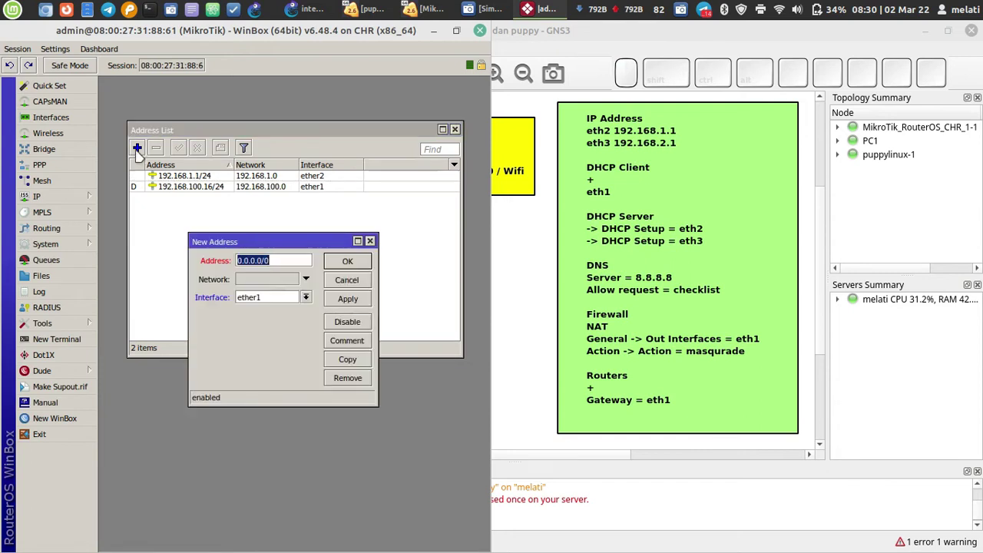
pyautogui.write('192.168')
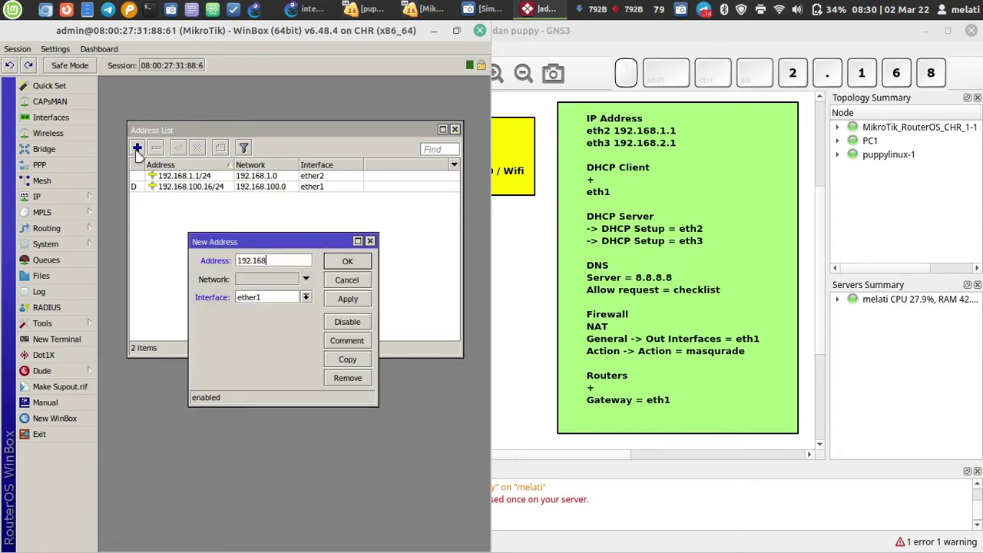
pyautogui.write('.2.1/24')
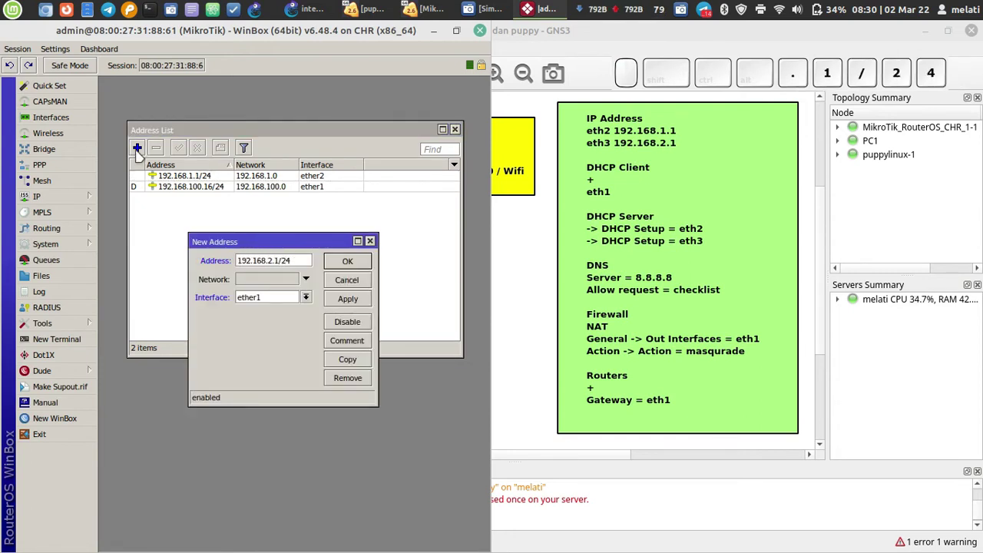
pyautogui.click(241, 297)
pyautogui.click(261, 332)
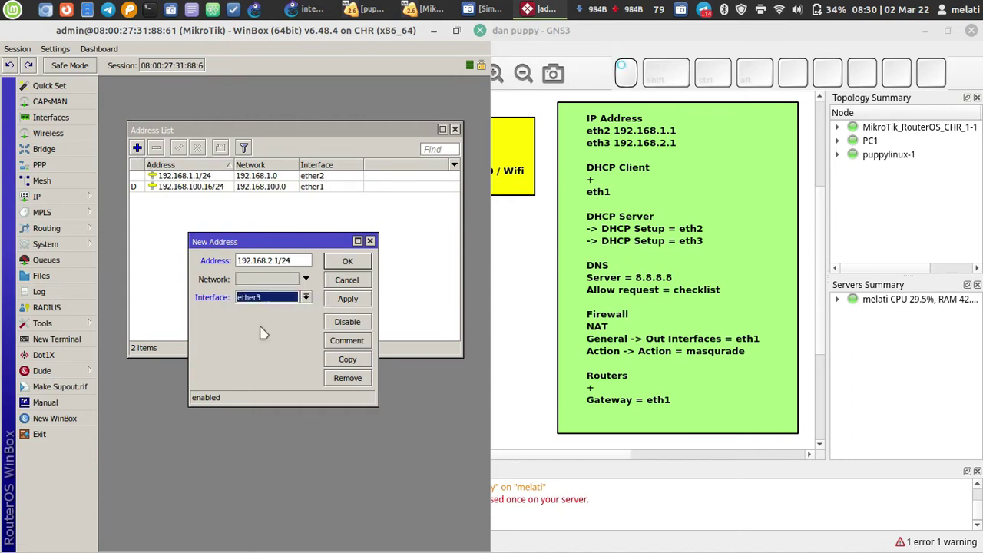
pyautogui.click(339, 301)
pyautogui.click(355, 264)
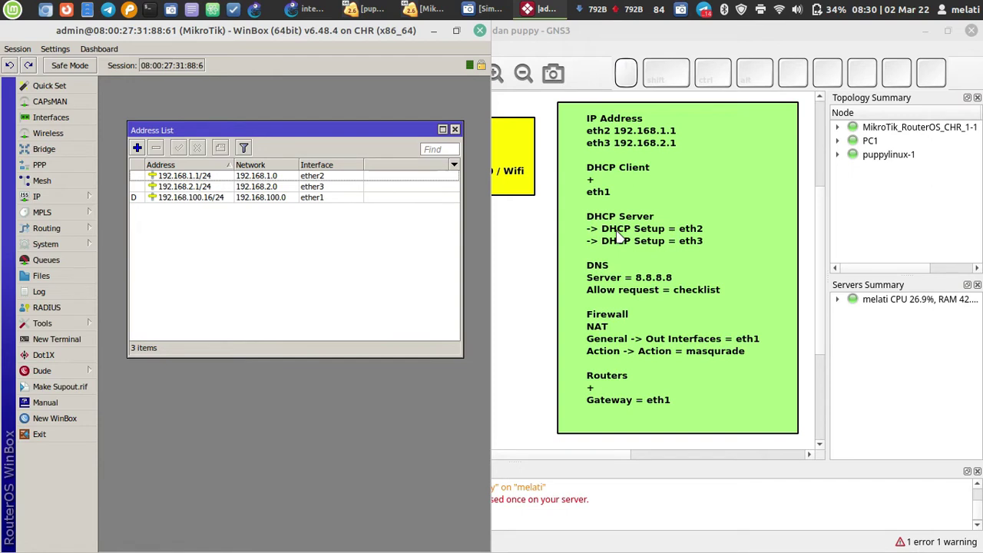
# - Set up a DHCP server on interface ether2 for the 192.168.1.0/24 network, accepting the suggested values
pyautogui.click(80, 202)
pyautogui.click(143, 267)
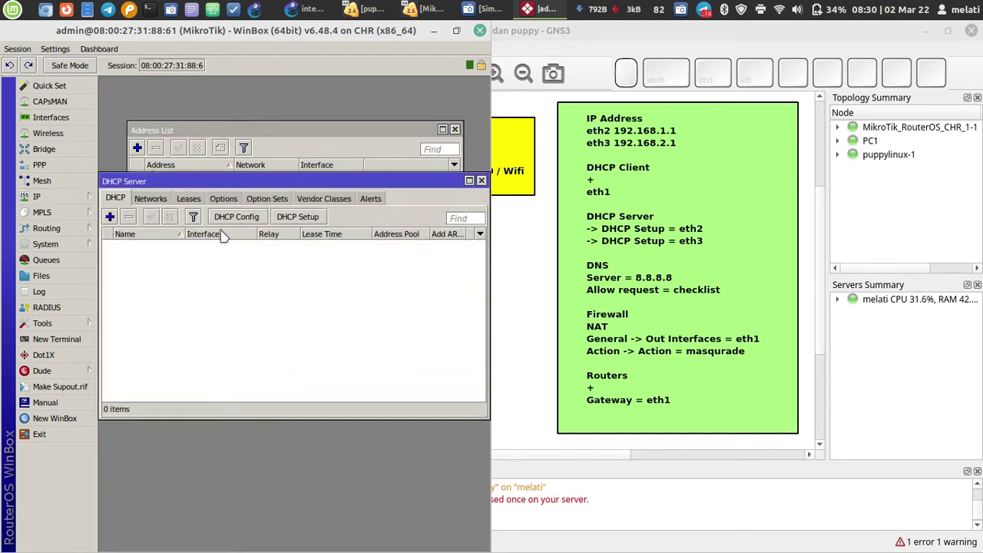
pyautogui.click(321, 218)
pyautogui.click(279, 323)
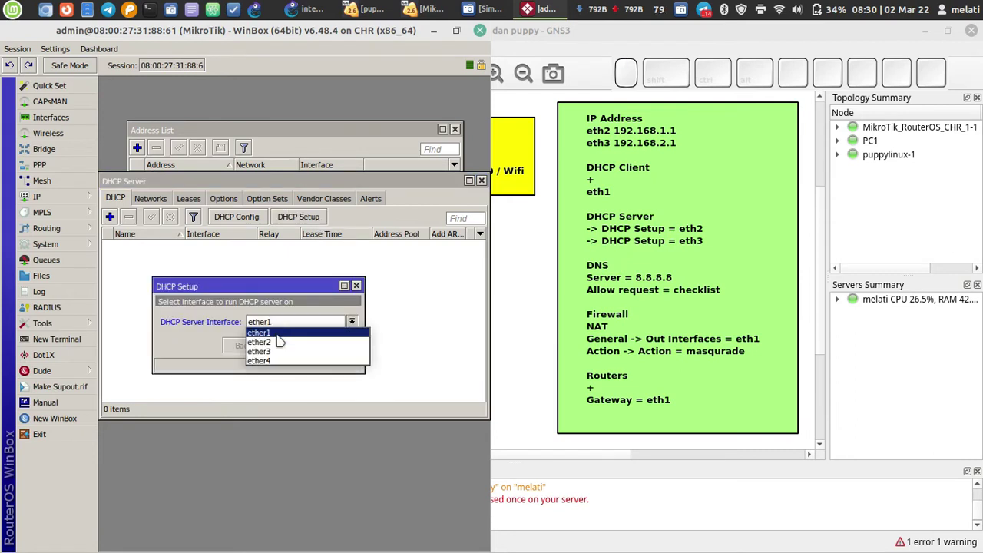
pyautogui.click(281, 342)
pyautogui.click(289, 349)
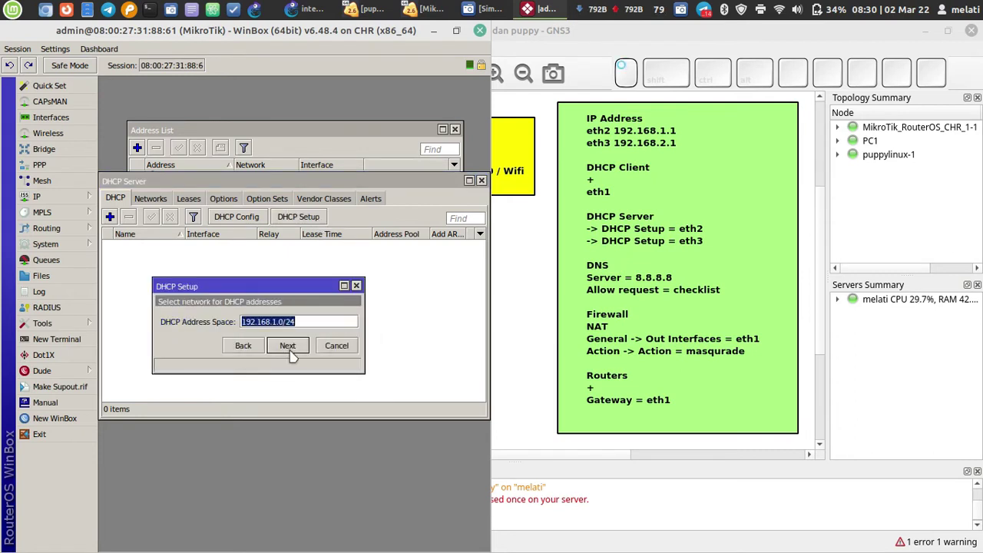
pyautogui.click(289, 347)
pyautogui.click(289, 347)
pyautogui.click(289, 348)
pyautogui.click(289, 347)
pyautogui.click(289, 348)
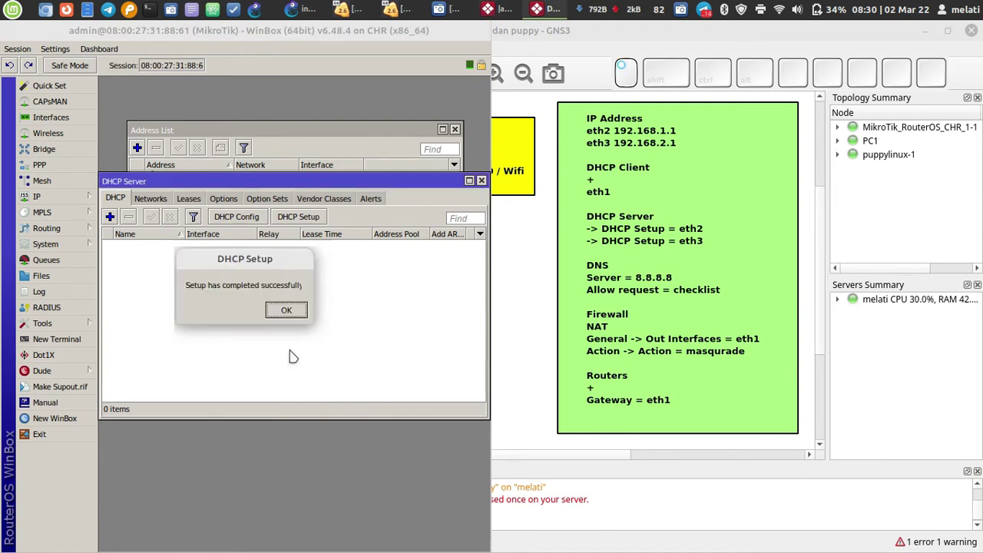
pyautogui.click(290, 313)
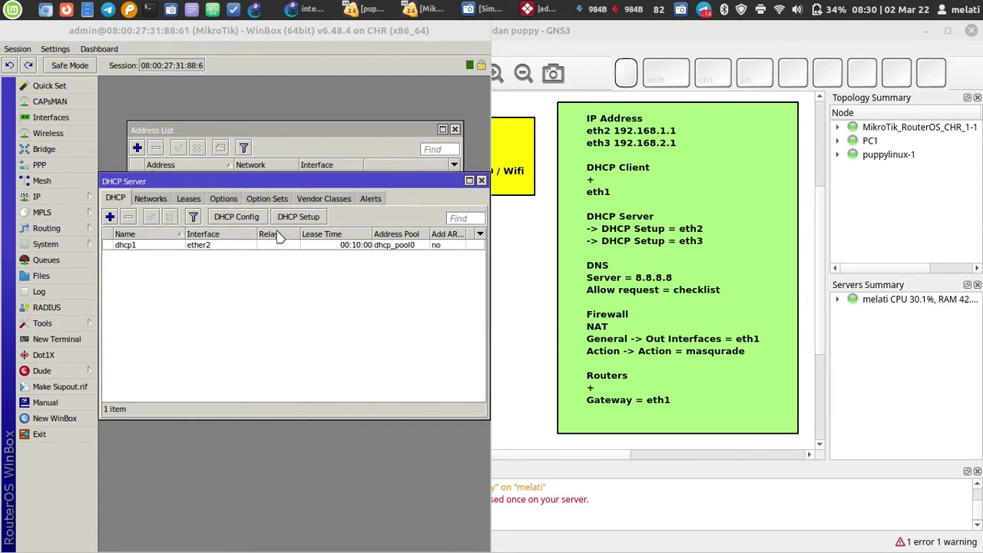
# - Set up a DHCP server on interface ether3 for the 192.168.2.0/24 network, accepting the suggested values
pyautogui.click(299, 217)
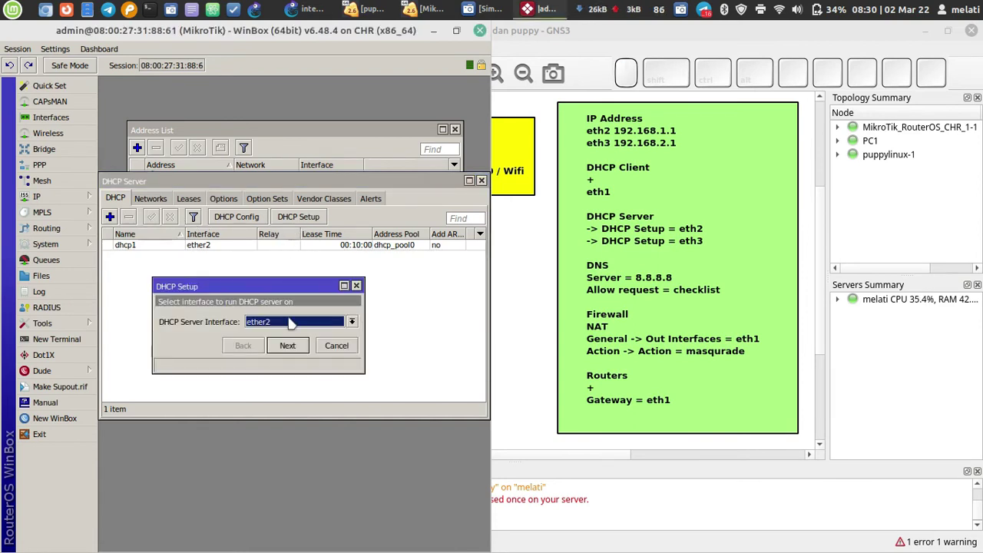
pyautogui.click(290, 323)
pyautogui.click(292, 354)
pyautogui.click(292, 347)
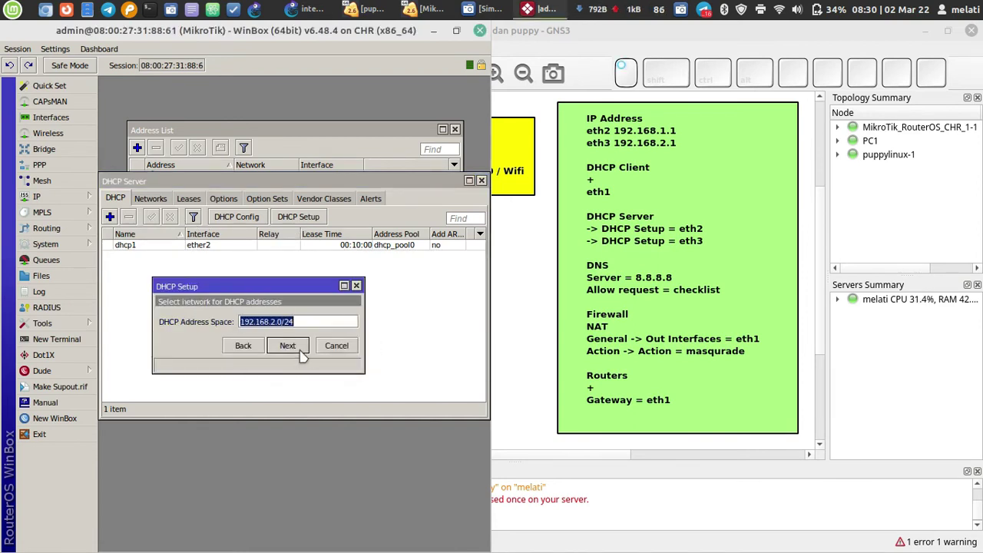
pyautogui.click(299, 349)
pyautogui.click(300, 350)
pyautogui.click(300, 350)
pyautogui.click(299, 349)
pyautogui.click(300, 350)
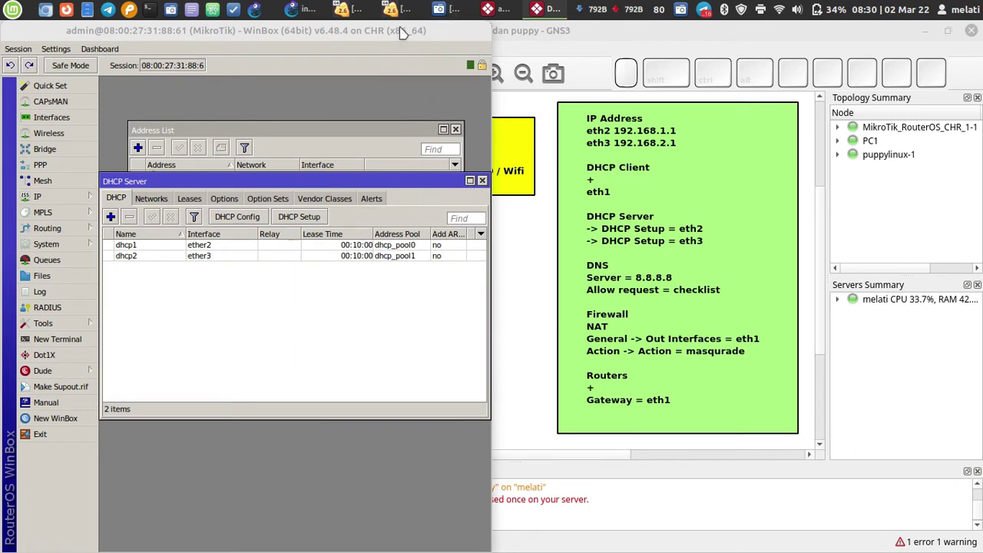
pyautogui.moveTo(387, 33); pyautogui.dragTo(506, 90)
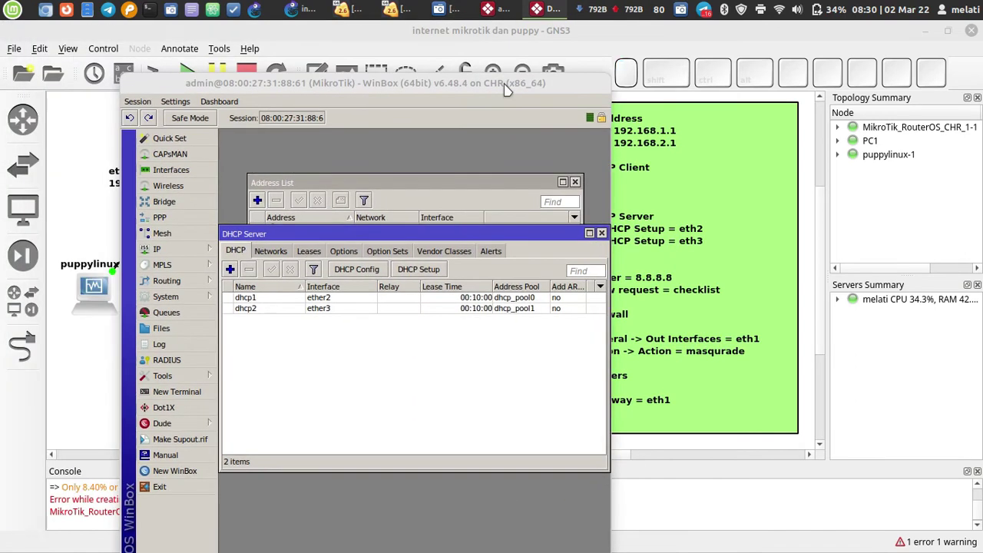
pyautogui.rightClick(511, 11)
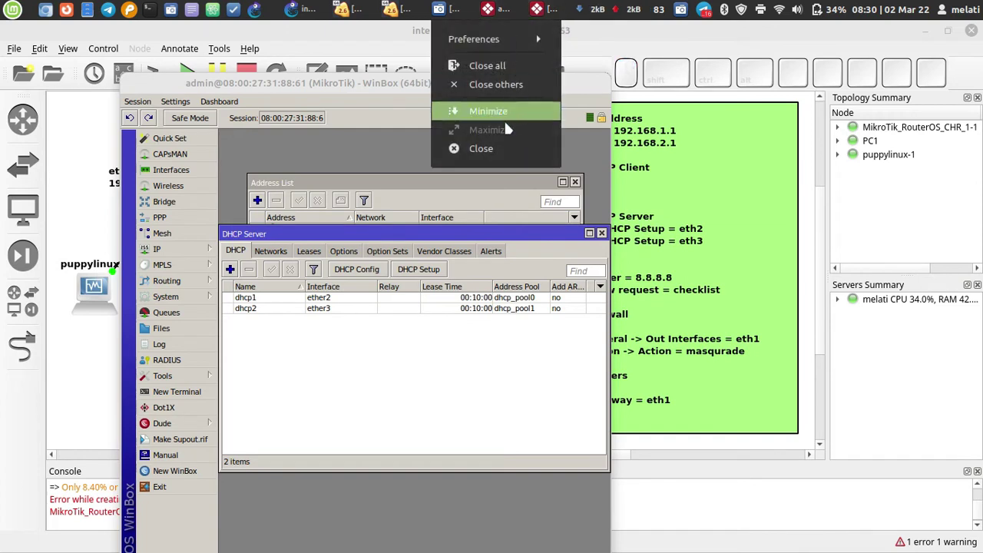
pyautogui.rightClick(536, 6)
pyautogui.click(526, 145)
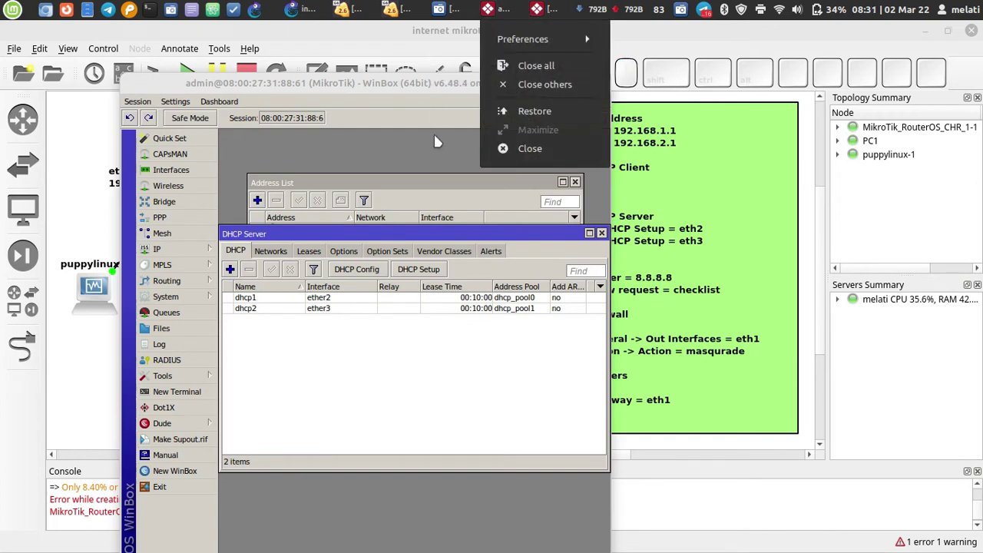
pyautogui.click(399, 84)
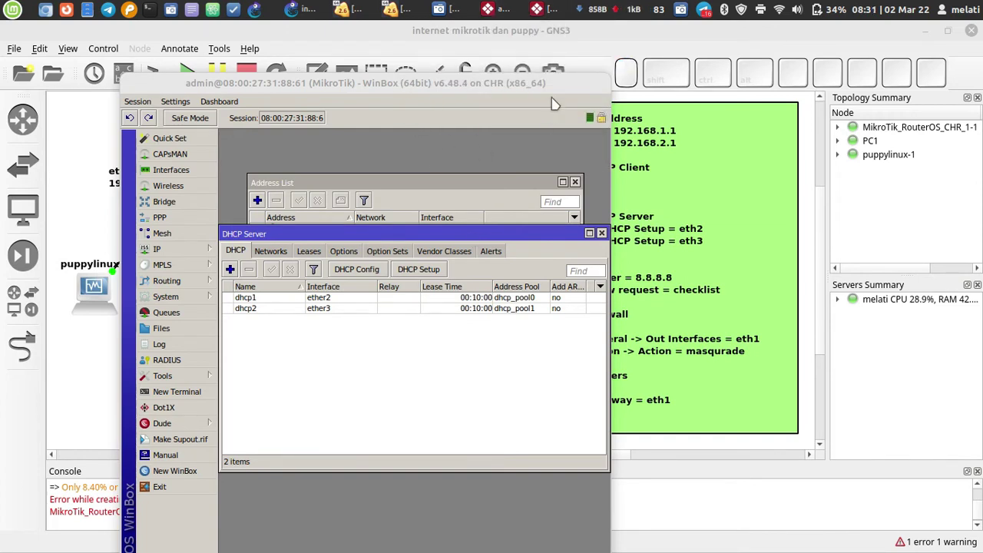
# - Launch another WinBox instance and connect to the MikroTik router from its neighbor list
pyautogui.press('super')
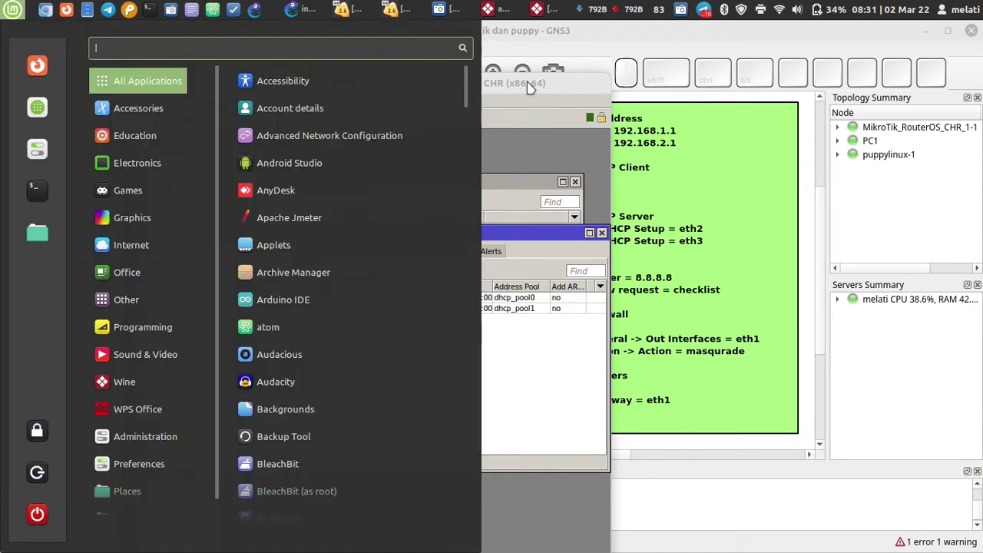
pyautogui.write('win')
pyautogui.press('Return')
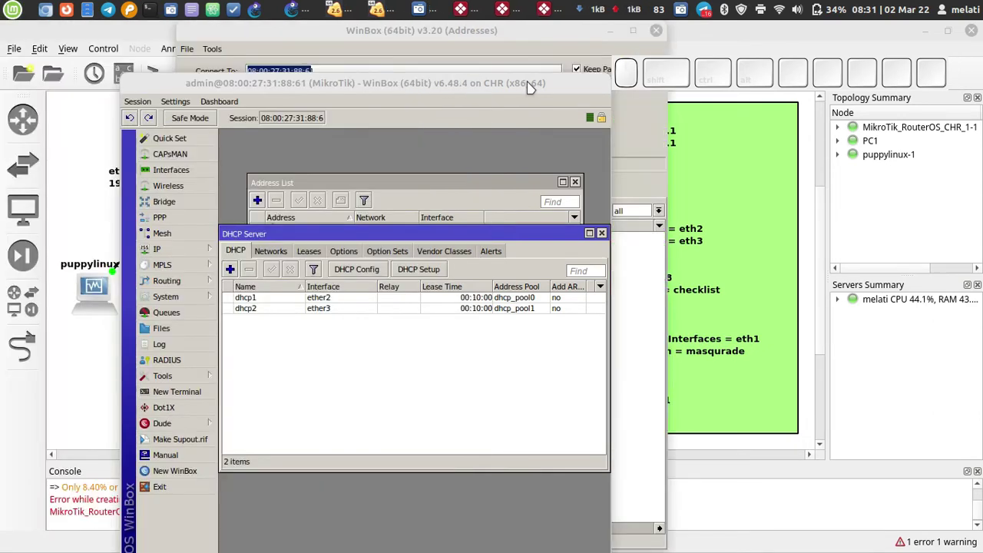
pyautogui.moveTo(520, 34); pyautogui.dragTo(648, 37)
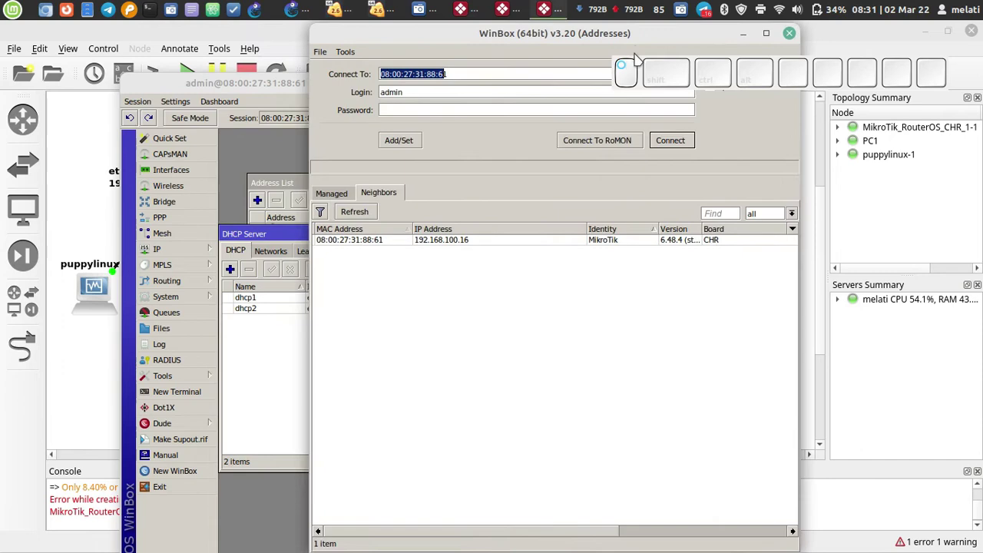
pyautogui.click(352, 241)
pyautogui.click(673, 143)
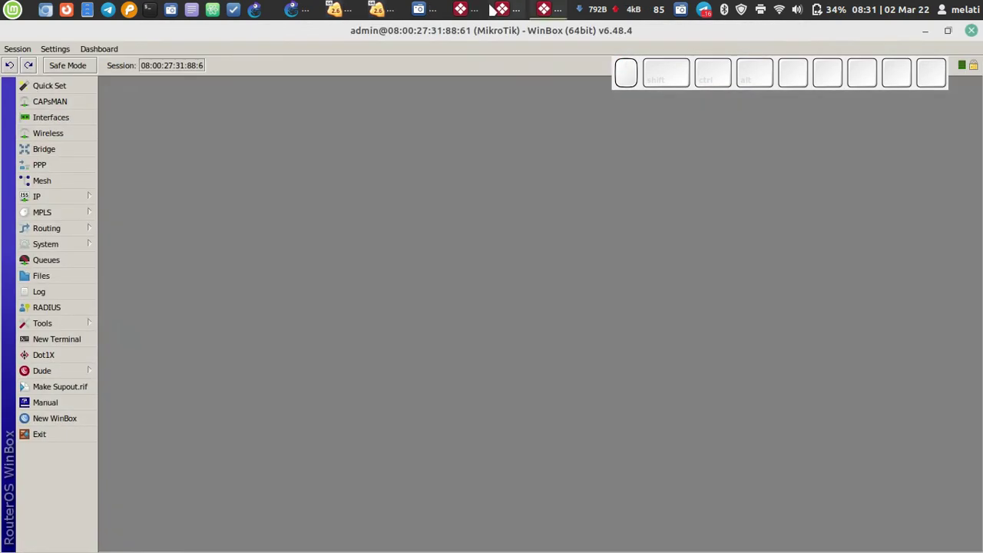
# - Close the other open windows and cancel closing the MikroTik virtual machine
pyautogui.rightClick(496, 9)
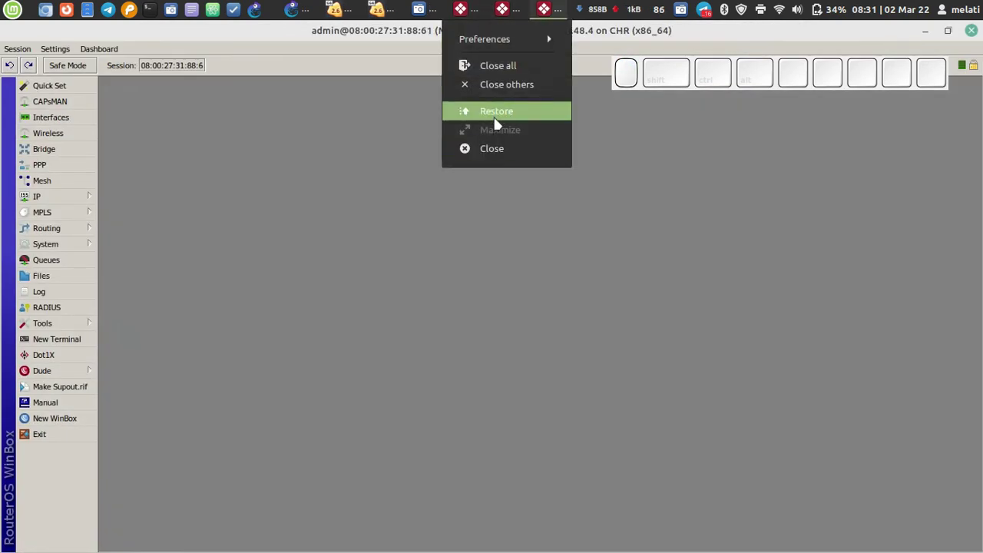
pyautogui.click(501, 85)
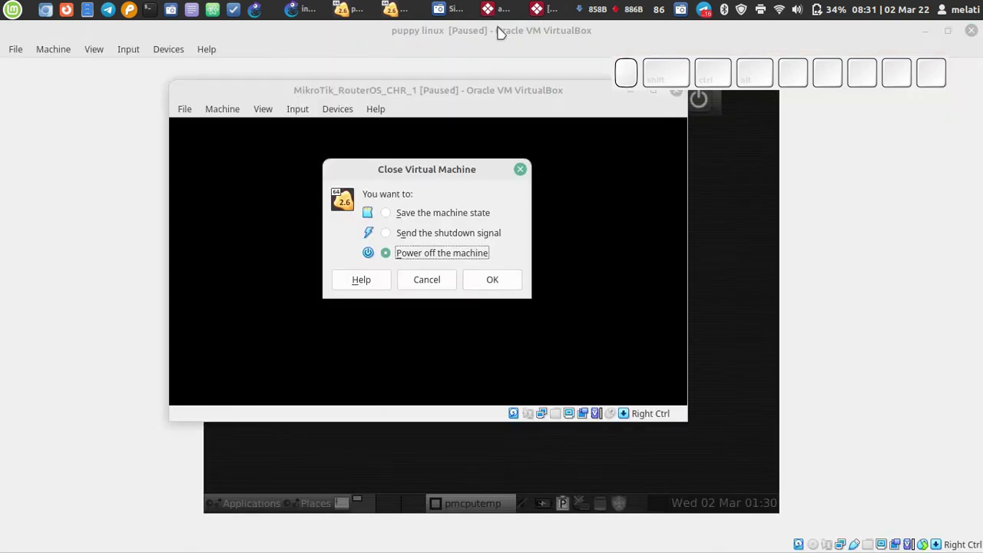
pyautogui.press('Escape')
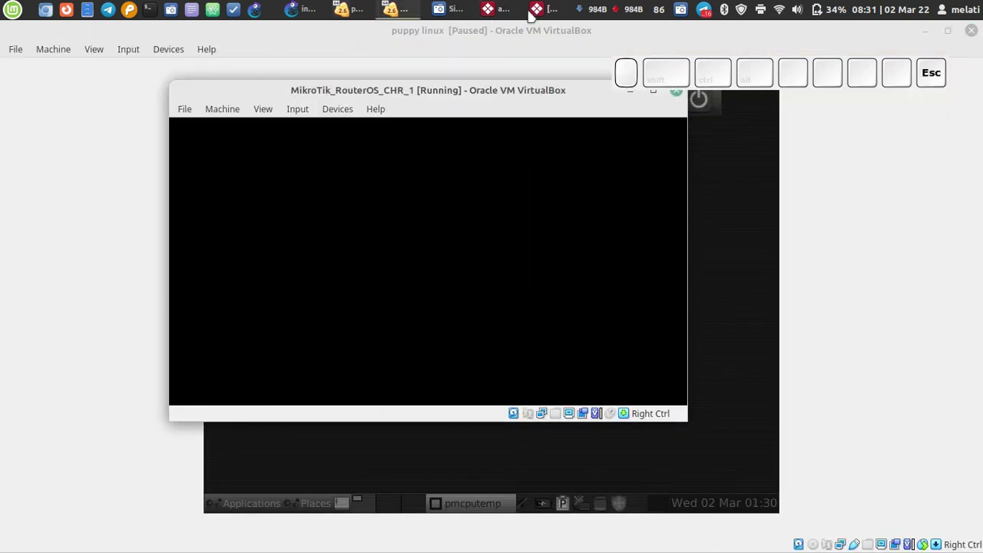
# - Acknowledge the completed DHCP setup, and decline exiting GNS3
pyautogui.click(535, 9)
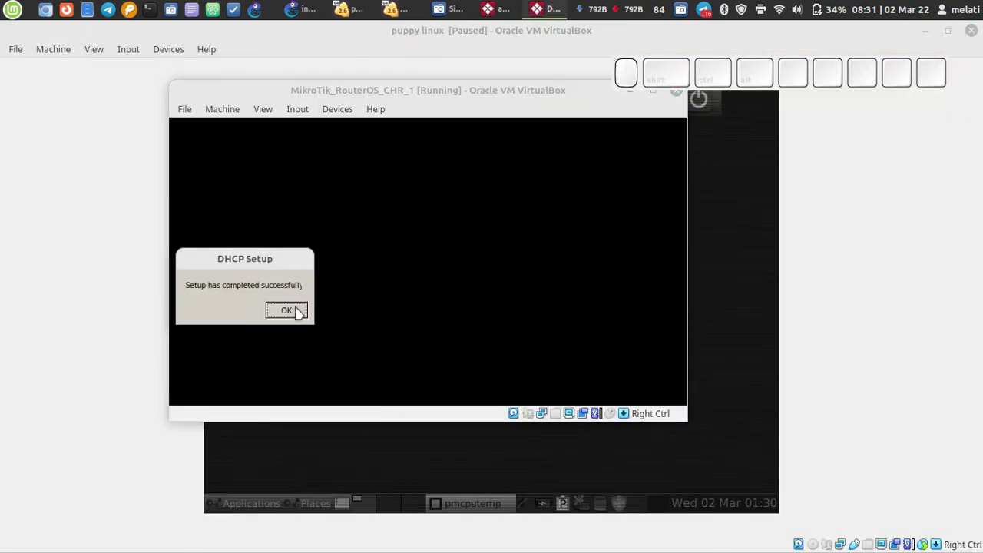
pyautogui.click(296, 312)
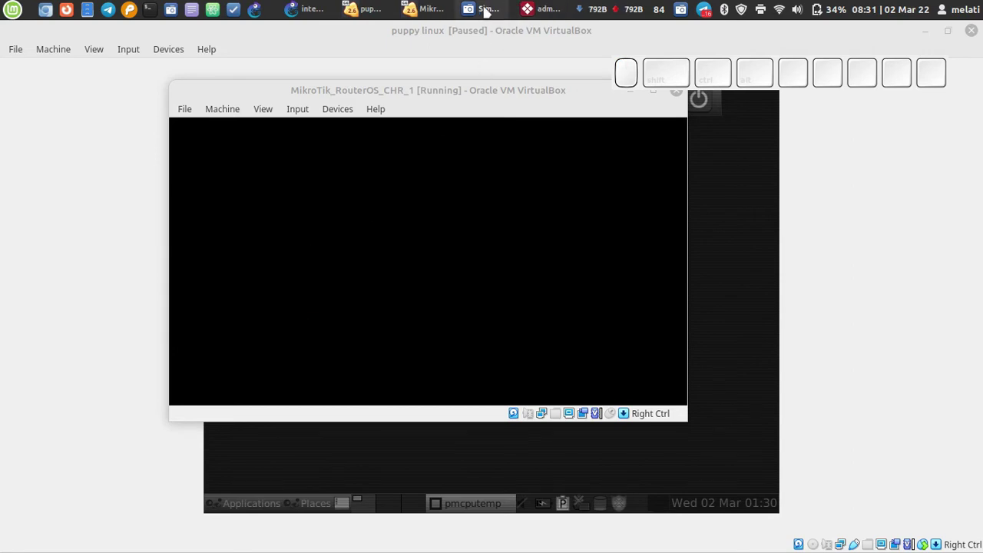
pyautogui.click(307, 10)
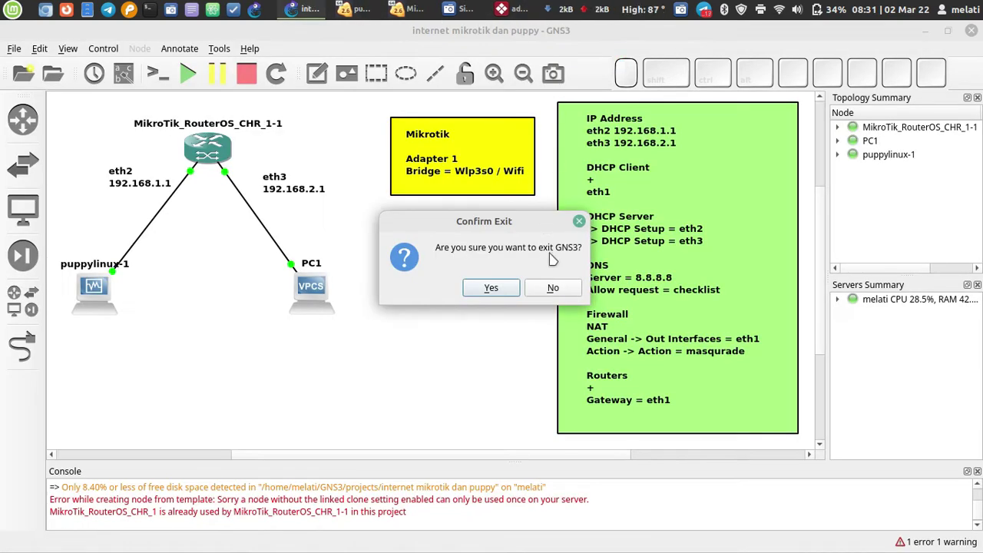
pyautogui.click(553, 287)
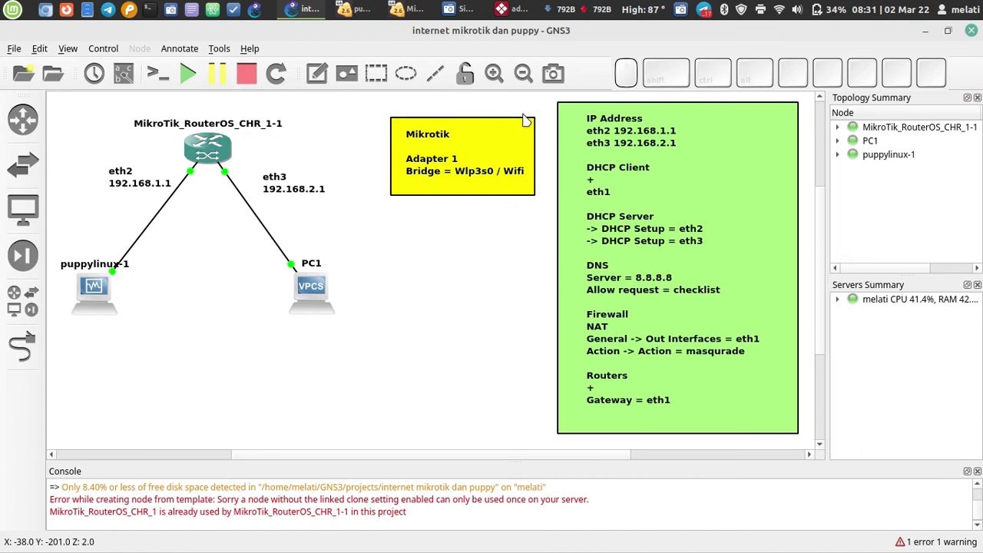
# - Tile the WinBox window beside the configuration notes in GNS3, and close the DHCP Server and Address List windows
pyautogui.click(513, 9)
pyautogui.click(577, 83)
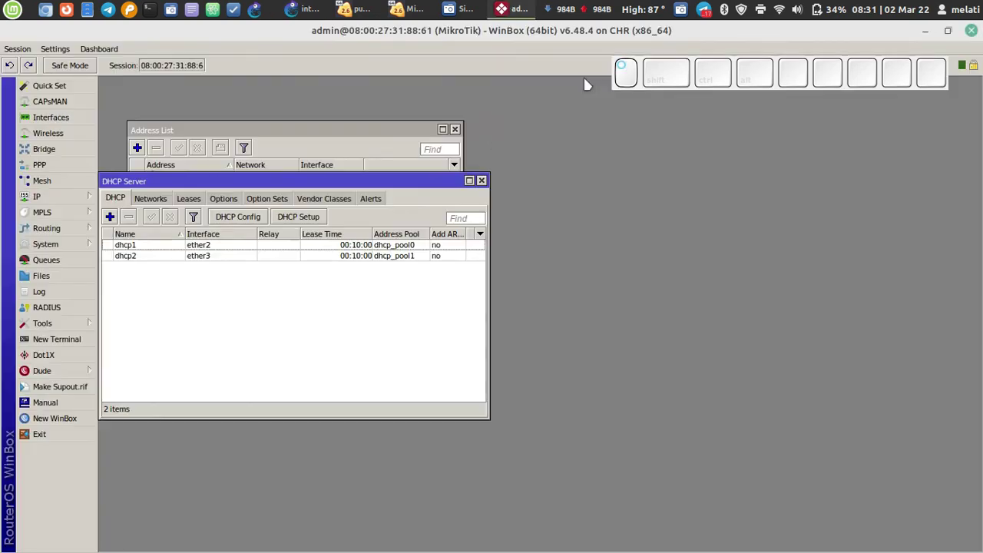
pyautogui.moveTo(576, 34); pyautogui.dragTo(1, 122)
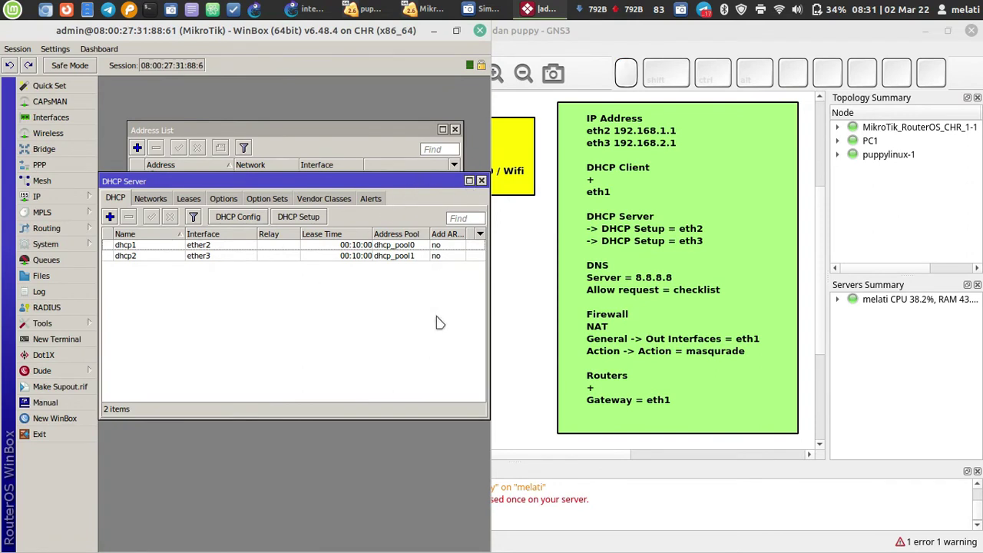
pyautogui.click(482, 180)
pyautogui.click(455, 129)
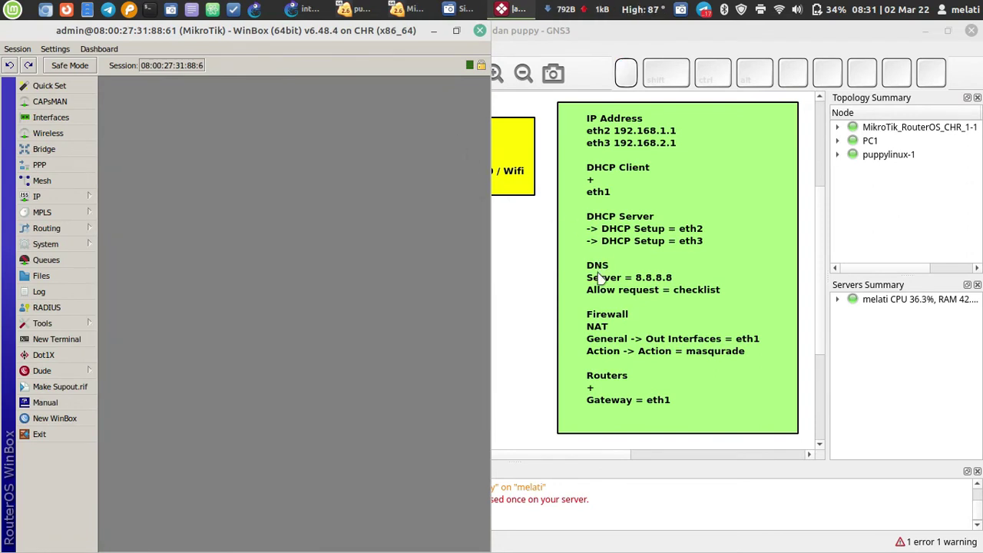
# - Set the router's DNS server to 8.8.8.8, allow remote requests, and apply the DNS settings
pyautogui.click(72, 198)
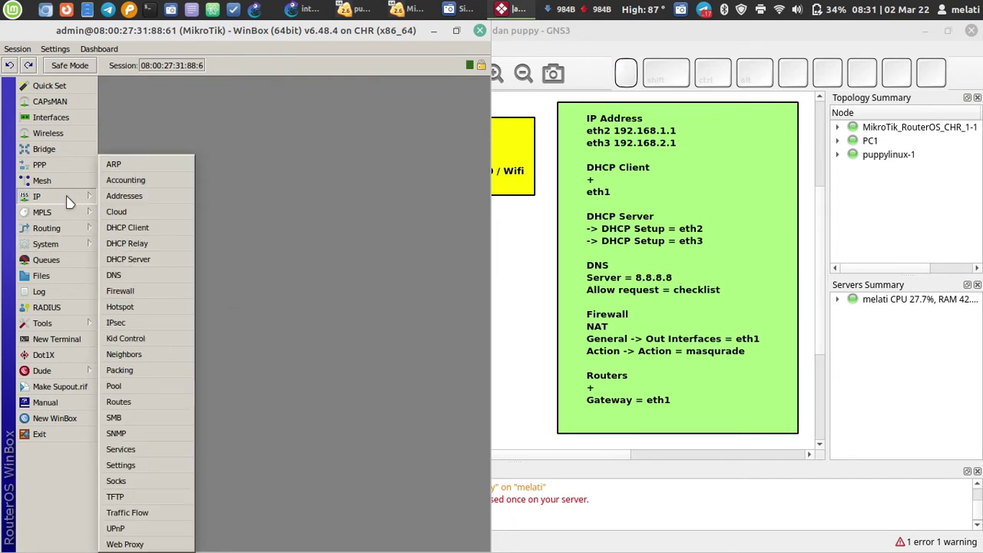
pyautogui.click(162, 275)
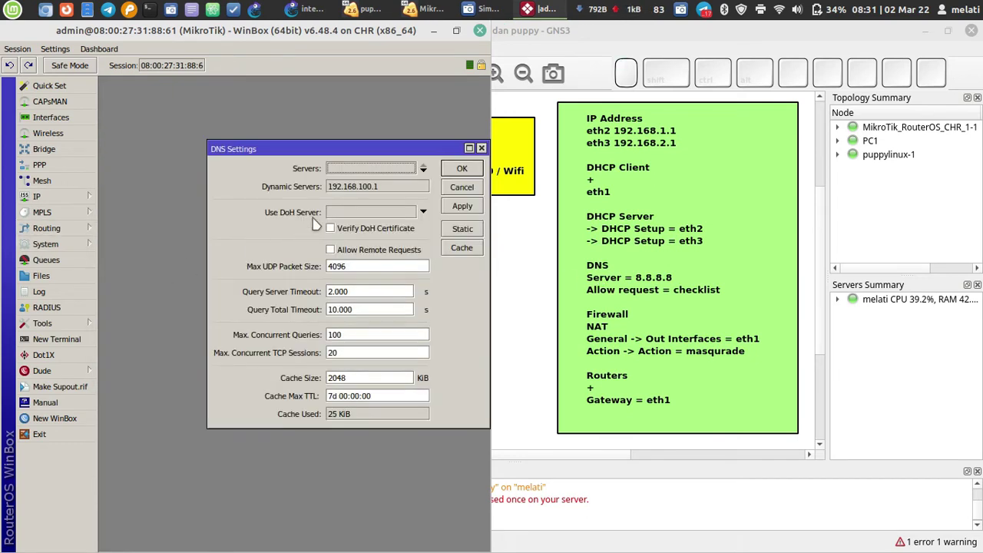
pyautogui.moveTo(340, 149); pyautogui.dragTo(334, 150)
pyautogui.doubleClick(288, 151)
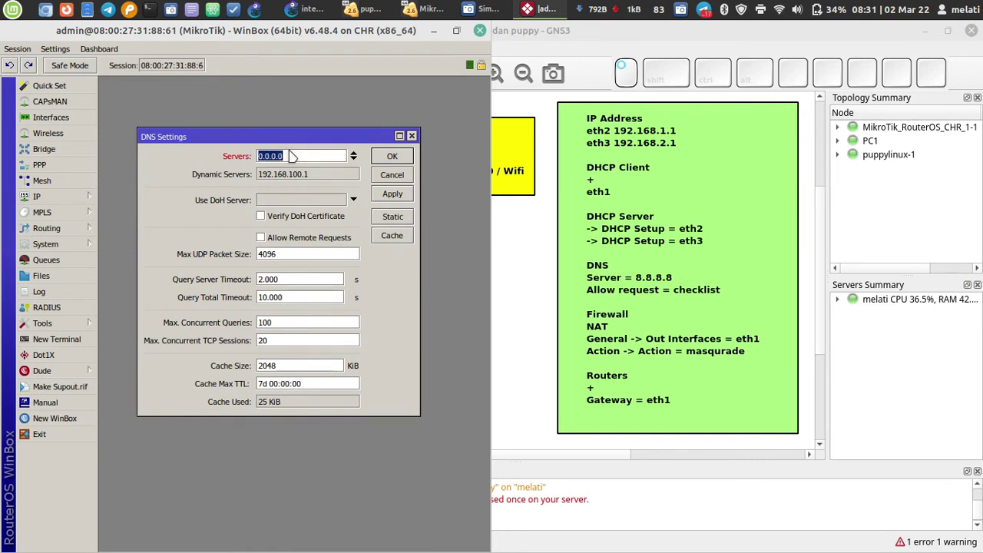
pyautogui.press('BackSpace')
pyautogui.write('8.8.8.')
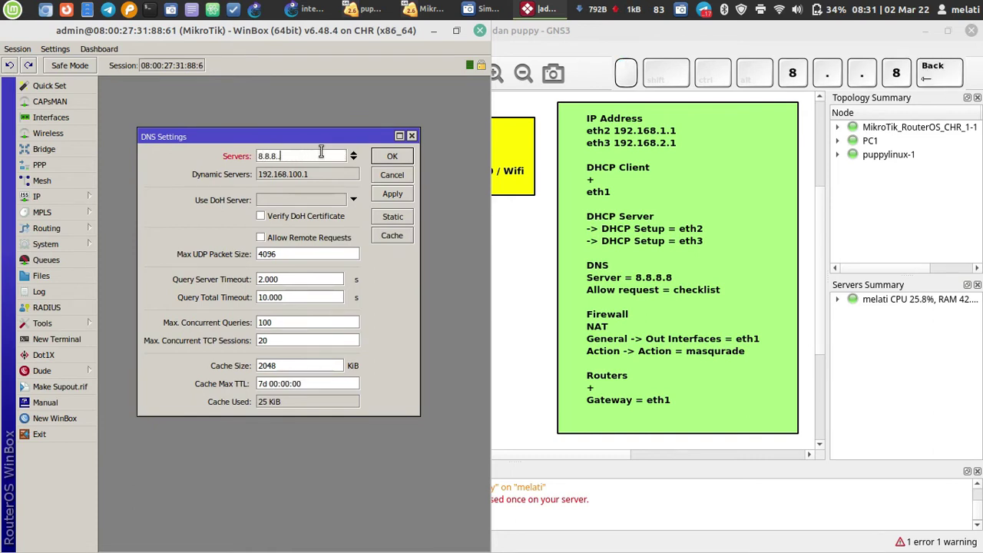
pyautogui.write('8')
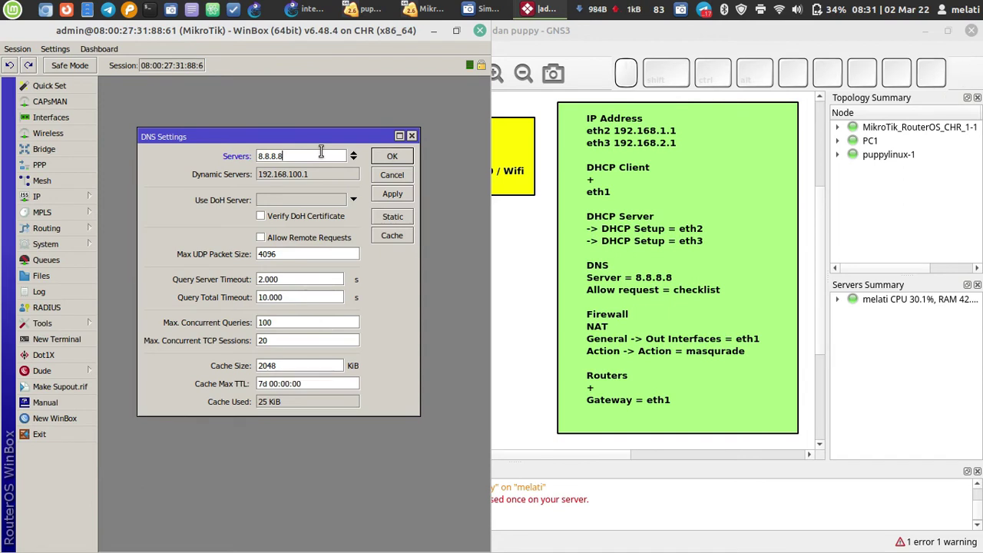
pyautogui.click(261, 238)
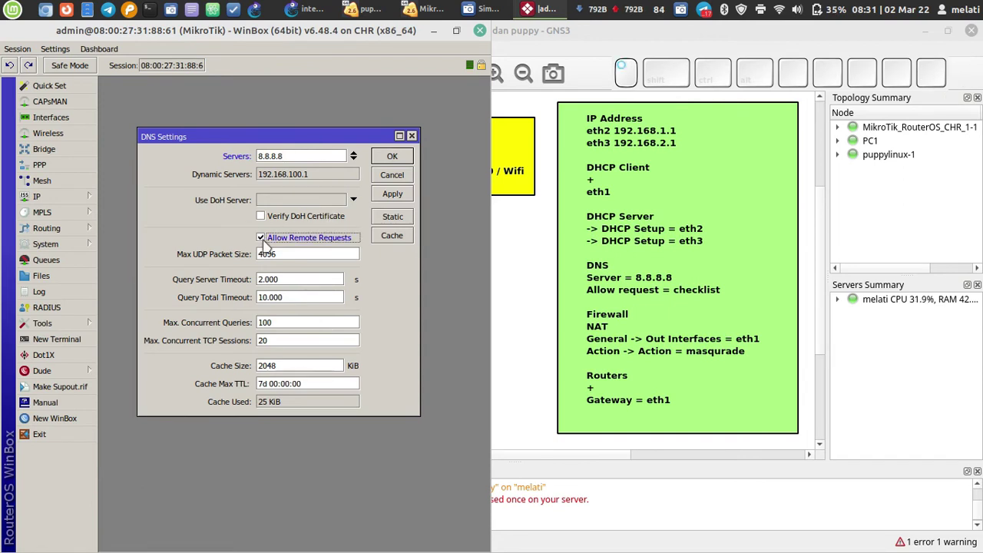
pyautogui.click(384, 193)
pyautogui.click(390, 158)
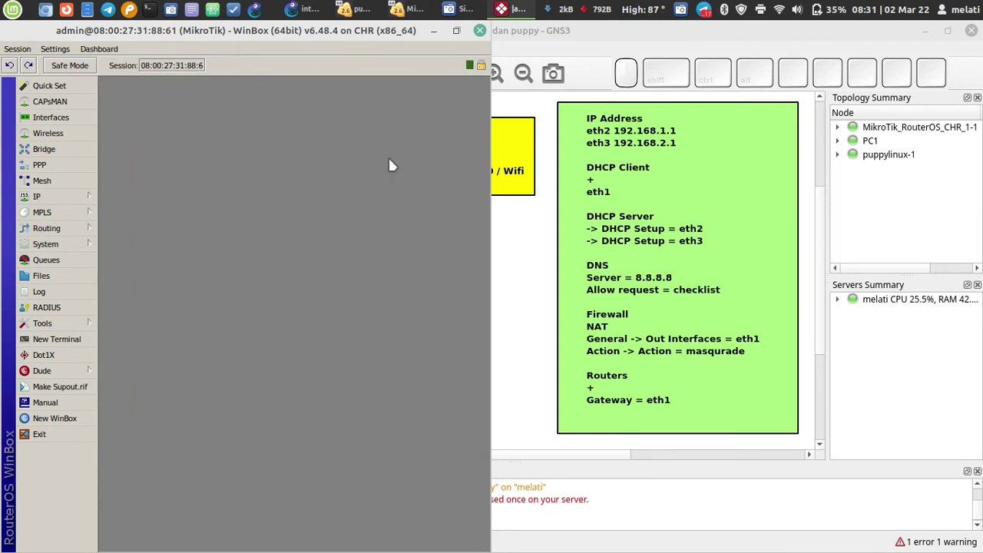
# - Add a firewall NAT rule in the srcnat chain with ether1 as its outgoing interface
pyautogui.click(55, 197)
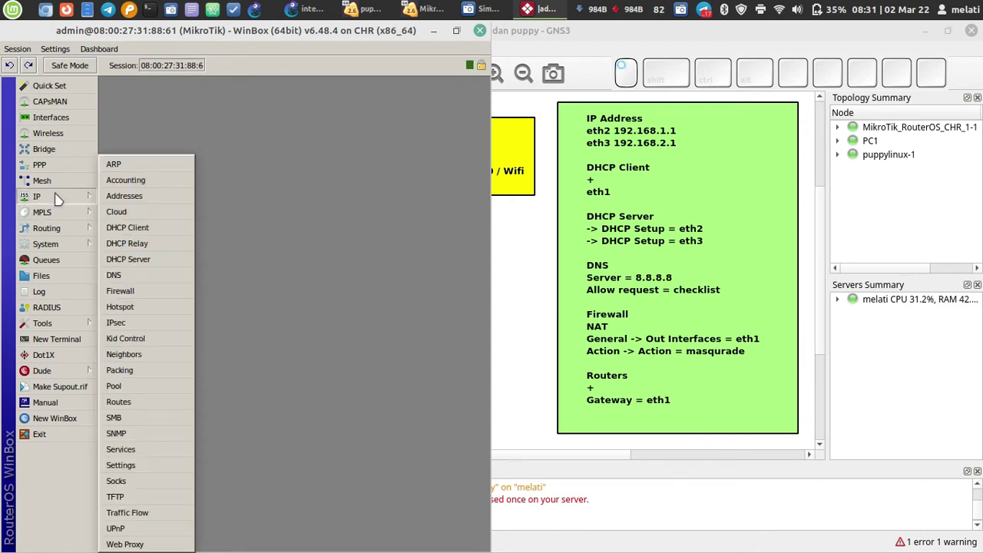
pyautogui.click(176, 298)
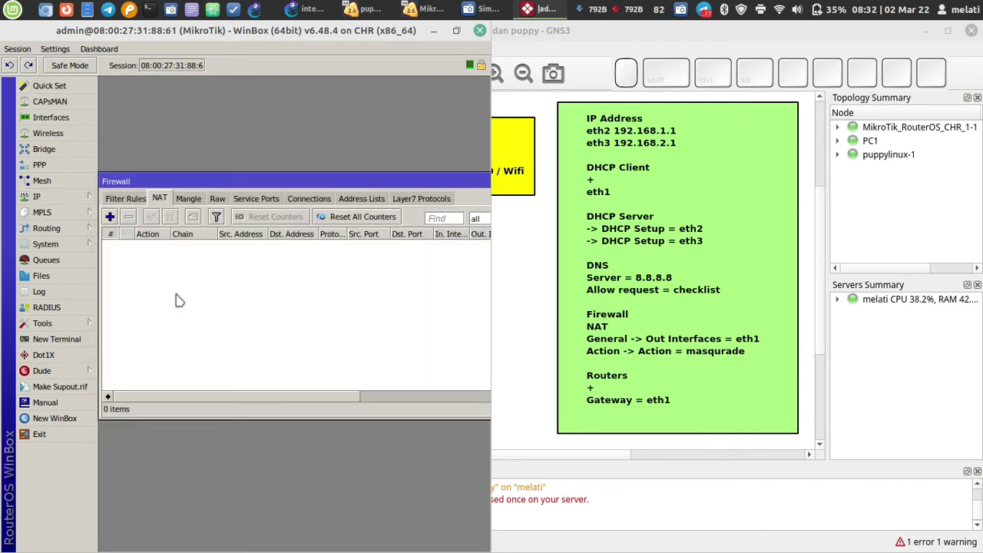
pyautogui.click(110, 217)
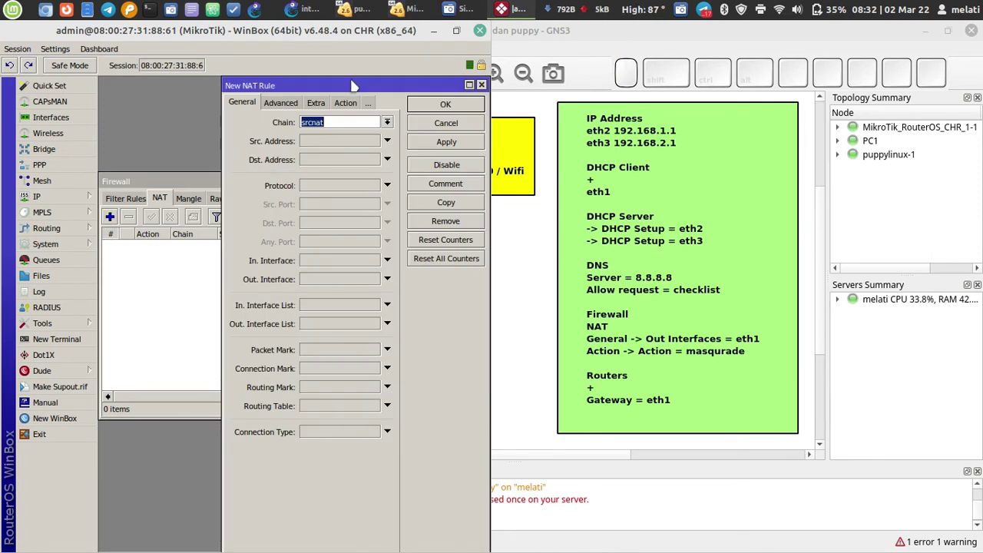
pyautogui.moveTo(353, 85); pyautogui.dragTo(288, 85)
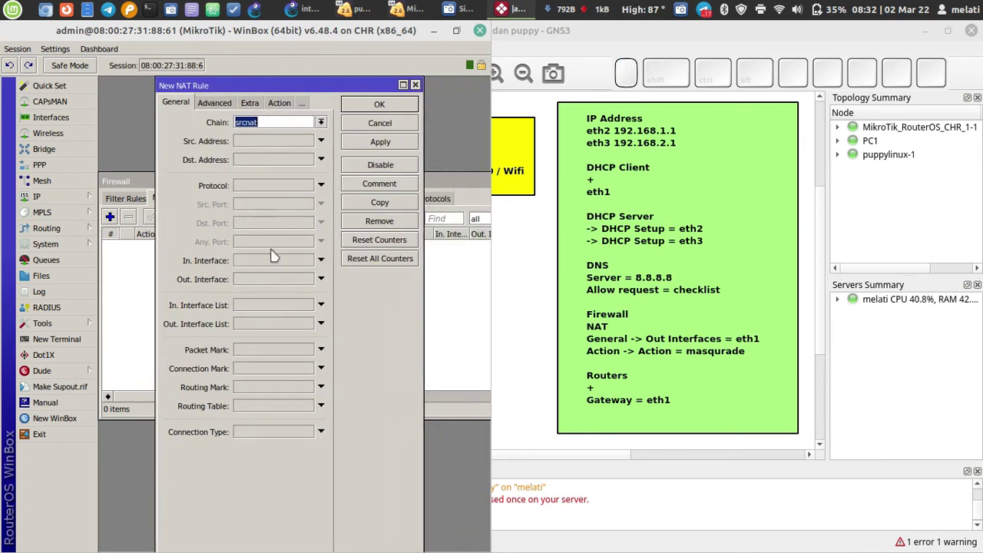
pyautogui.click(244, 281)
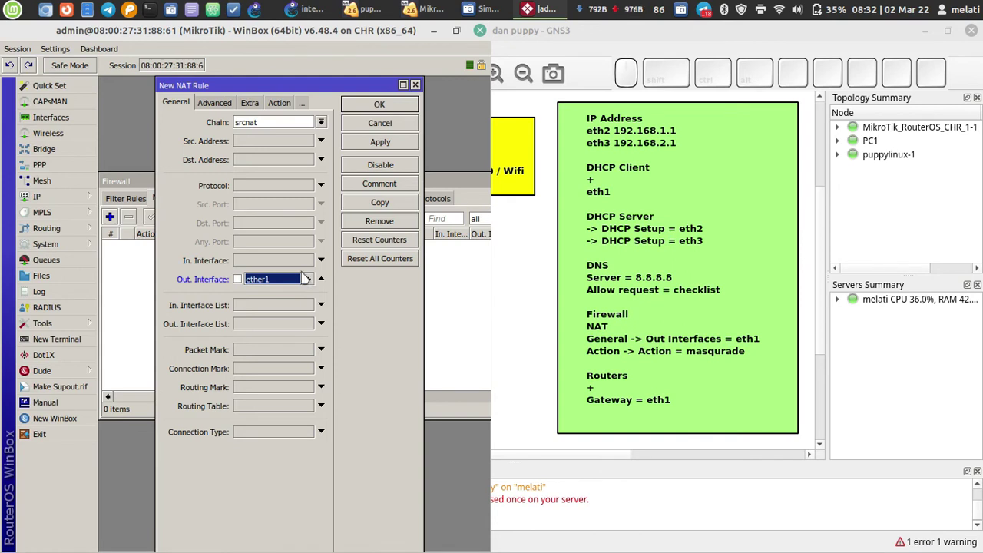
# - Set the new NAT rule's action to masquerade and save the rule
pyautogui.click(280, 103)
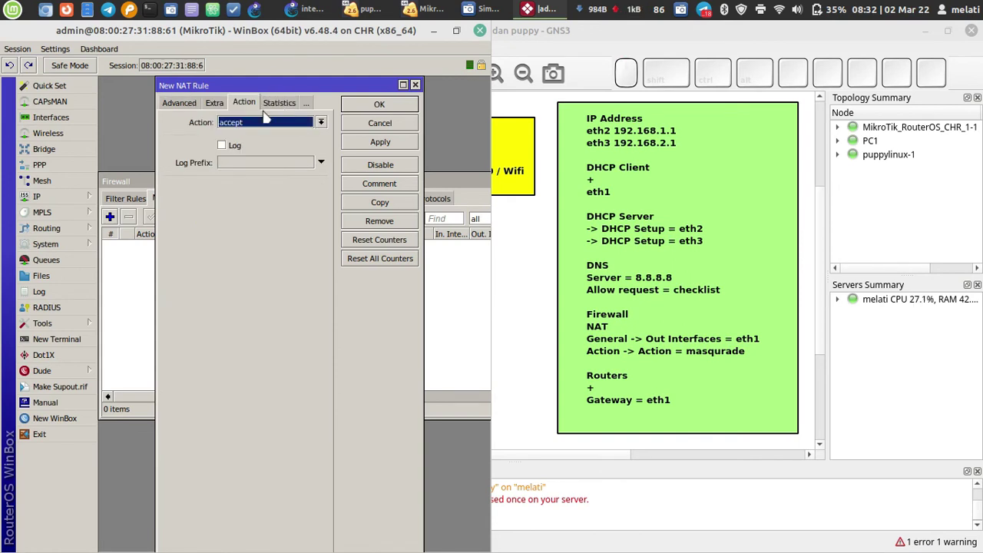
pyautogui.click(259, 127)
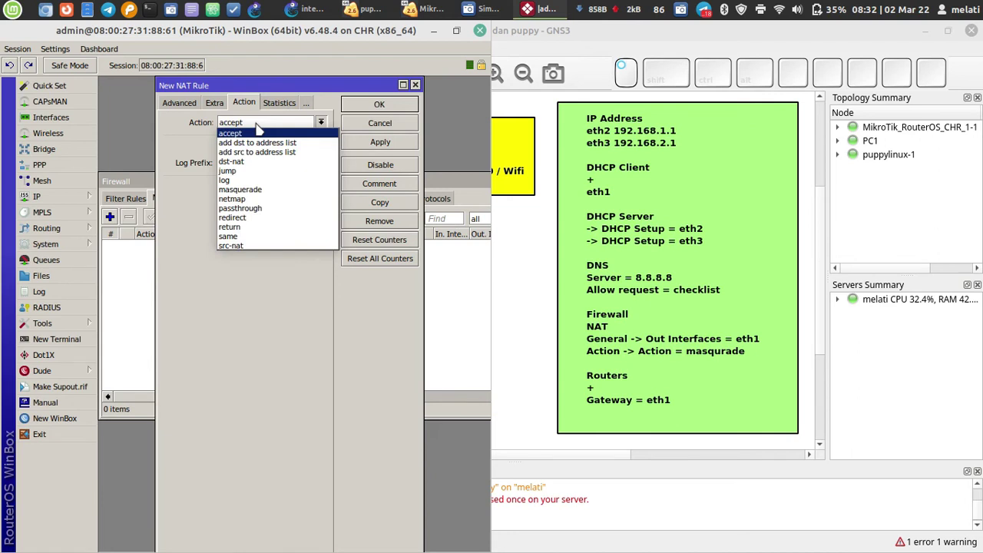
pyautogui.click(259, 191)
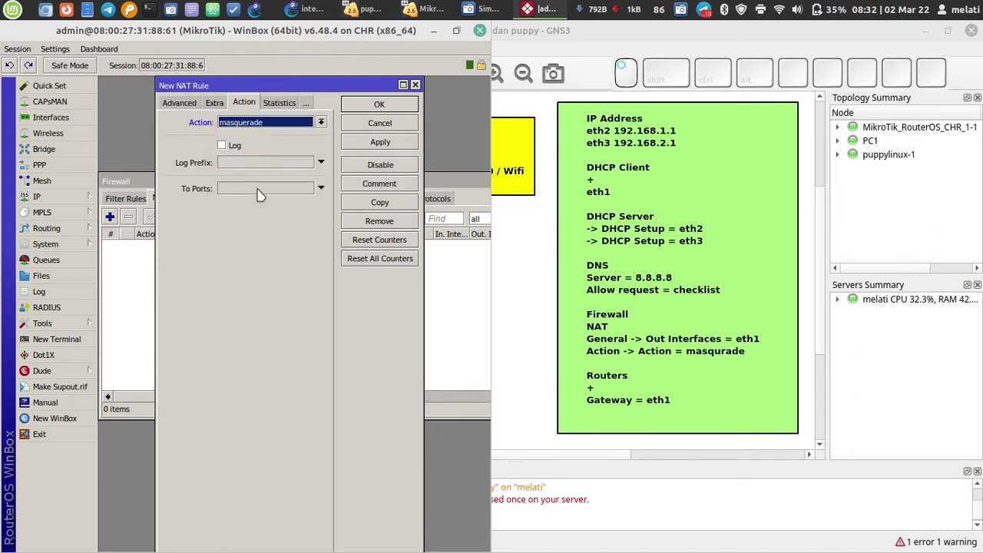
pyautogui.click(366, 139)
pyautogui.click(378, 104)
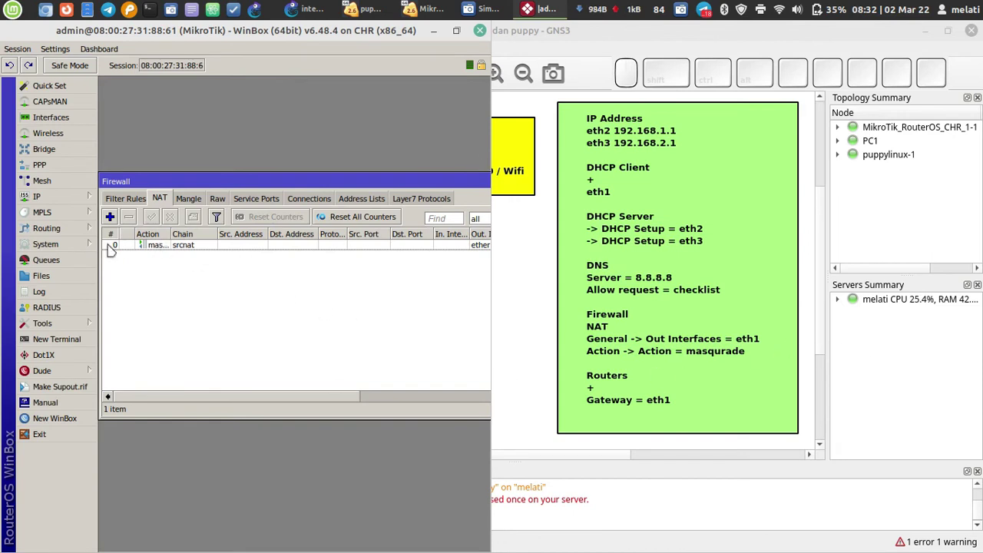
# - Add a static IP route for destination 0.0.0.0/0 with ether1 as its gateway
pyautogui.click(75, 199)
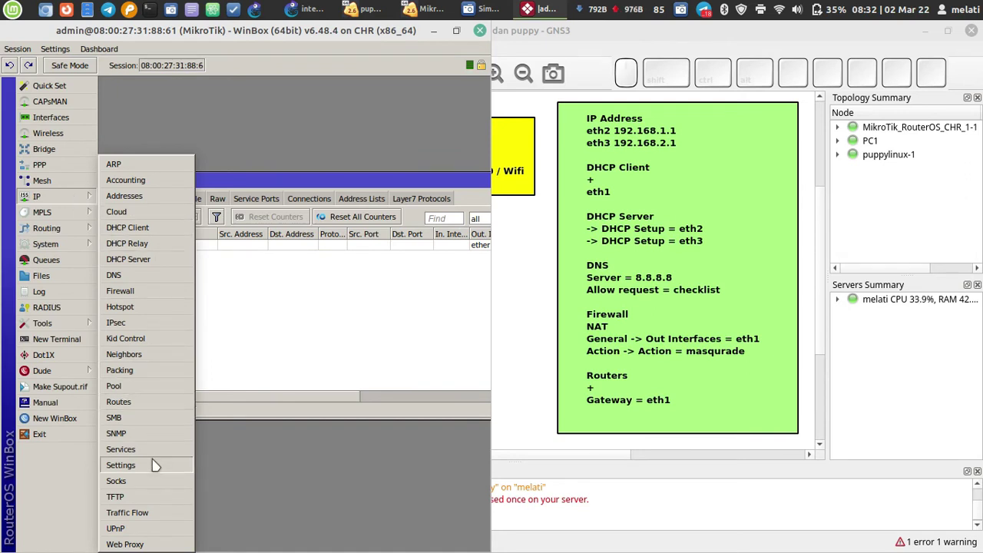
pyautogui.click(146, 403)
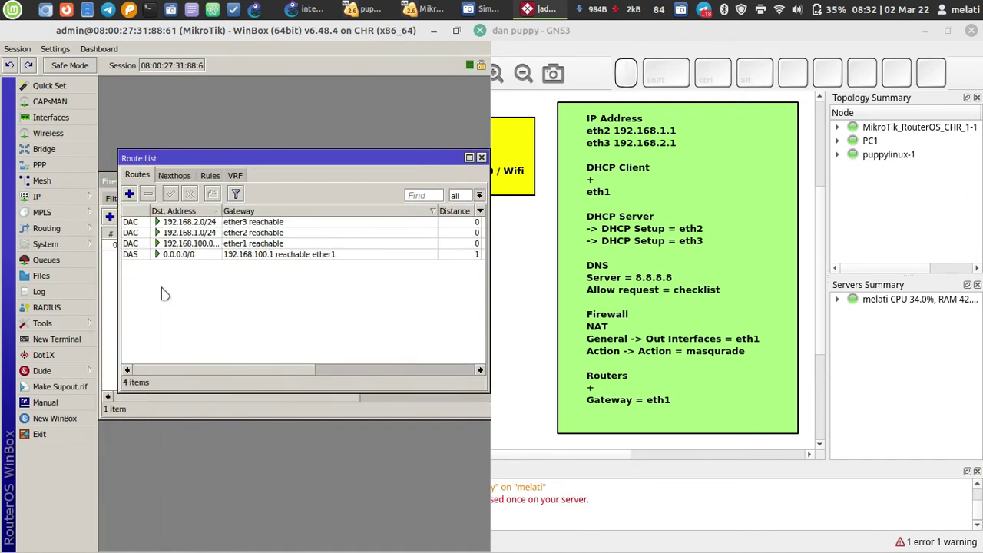
pyautogui.click(129, 194)
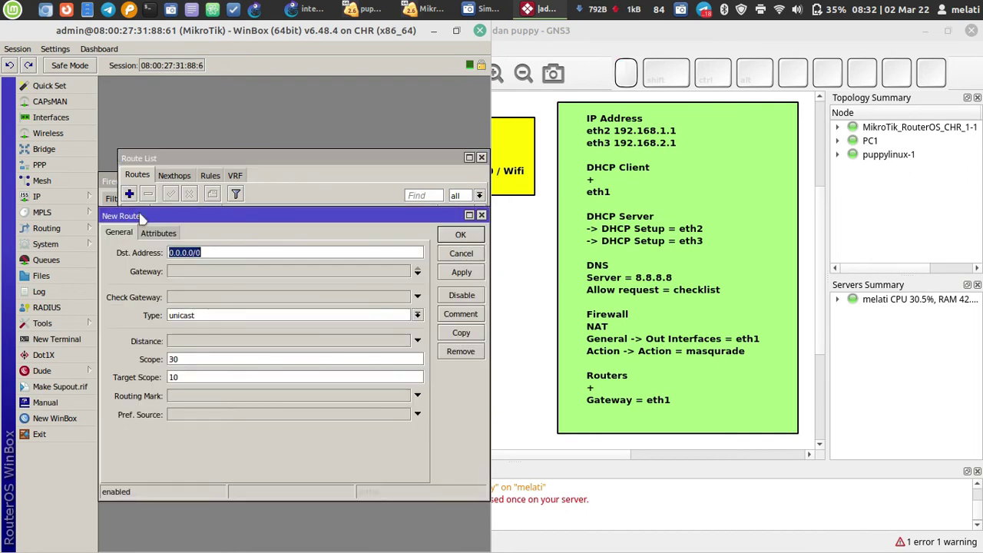
pyautogui.click(196, 271)
pyautogui.click(281, 272)
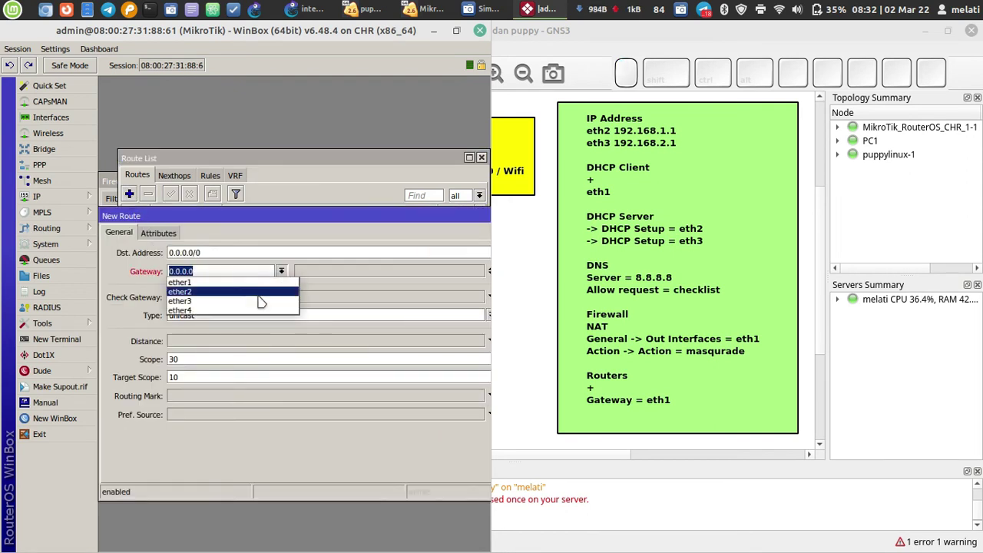
pyautogui.click(227, 287)
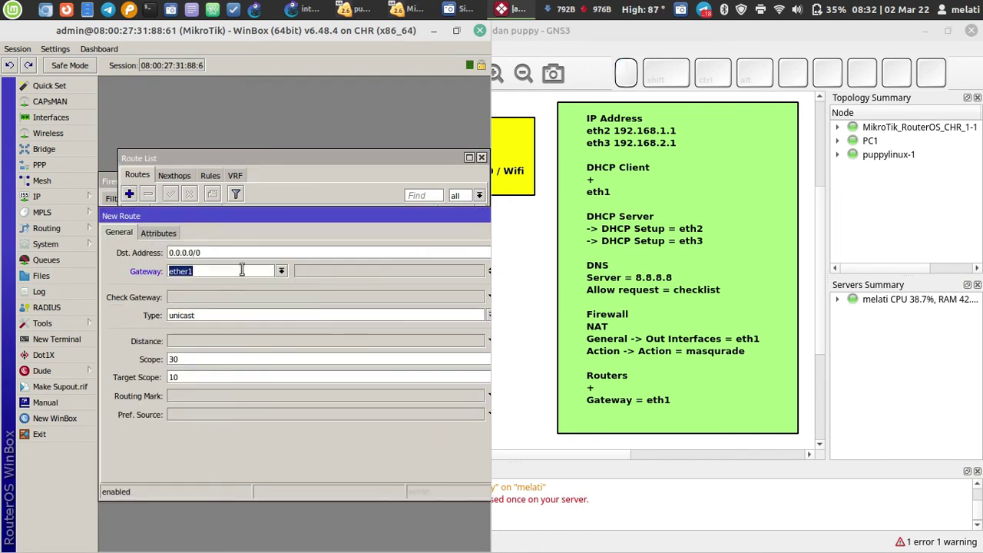
pyautogui.click(463, 33)
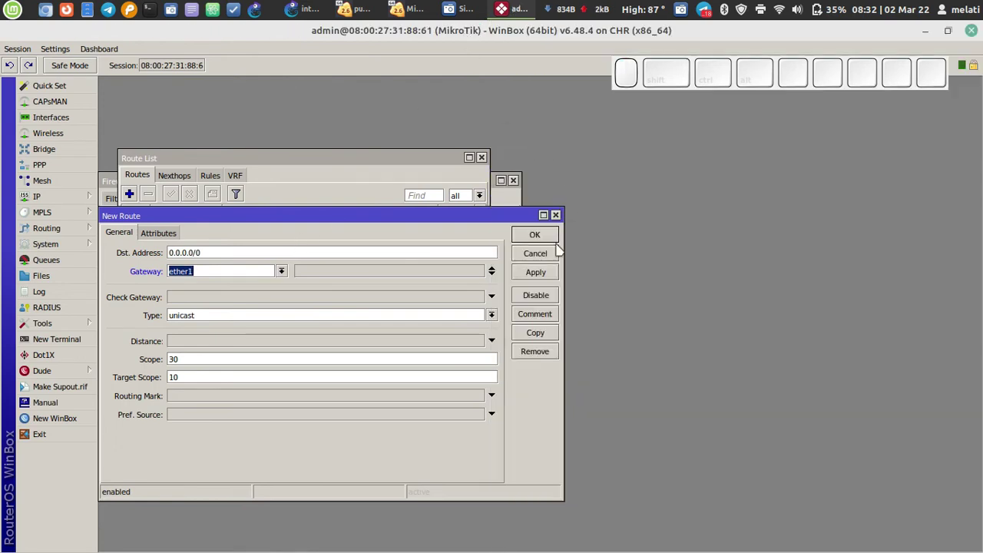
pyautogui.click(528, 234)
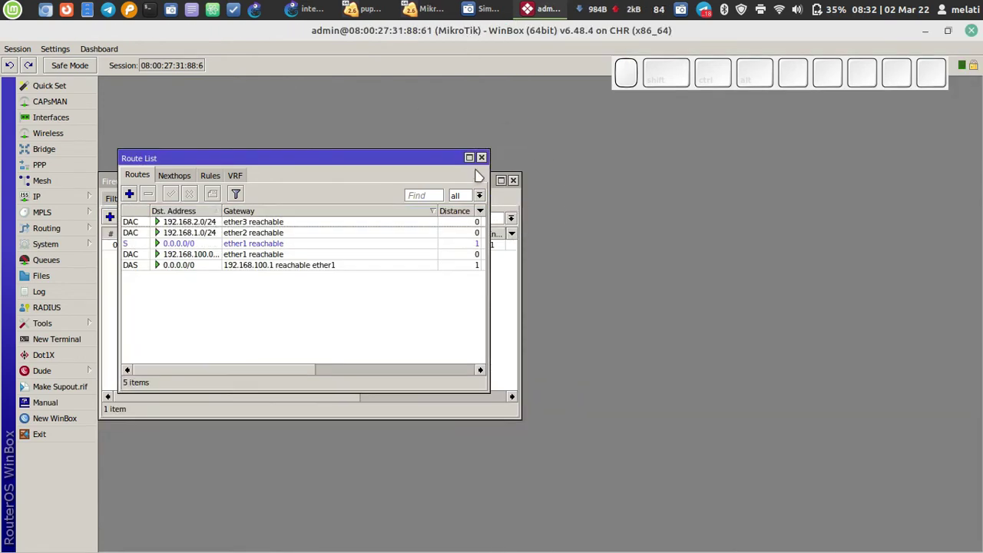
# - Close the Route List and Firewall windows and minimize WinBox to return to the GNS3 topology
pyautogui.click(288, 243)
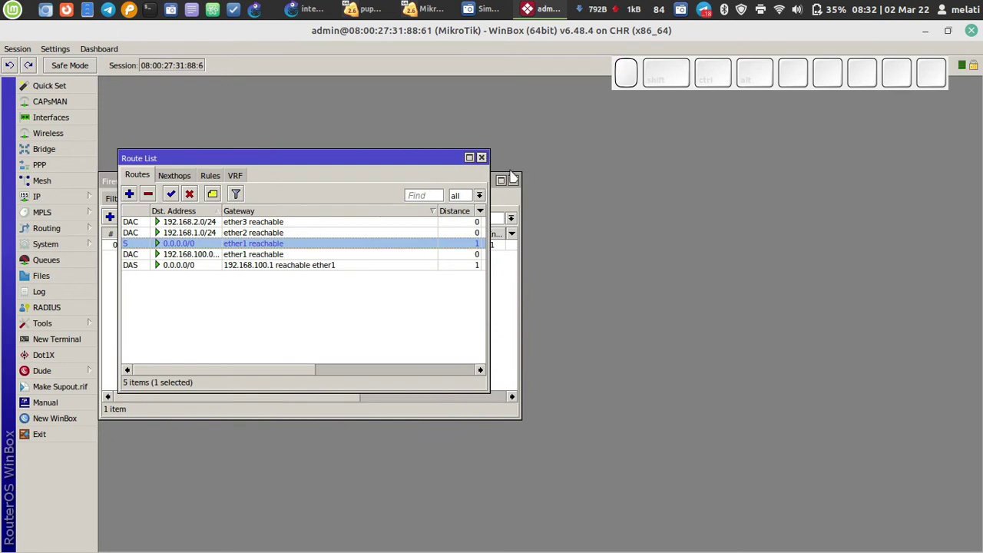
pyautogui.click(480, 157)
pyautogui.click(512, 181)
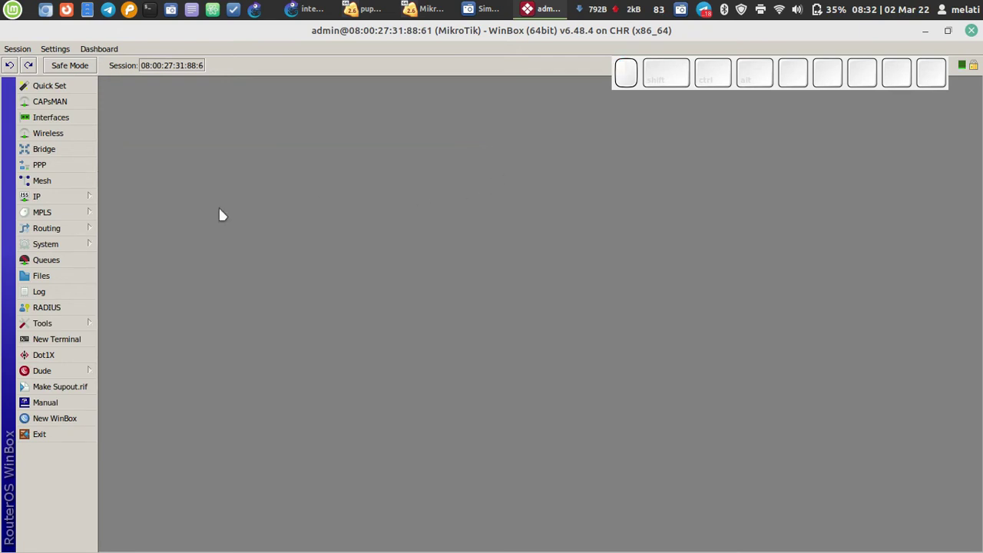
pyautogui.click(59, 197)
pyautogui.click(354, 232)
pyautogui.click(925, 31)
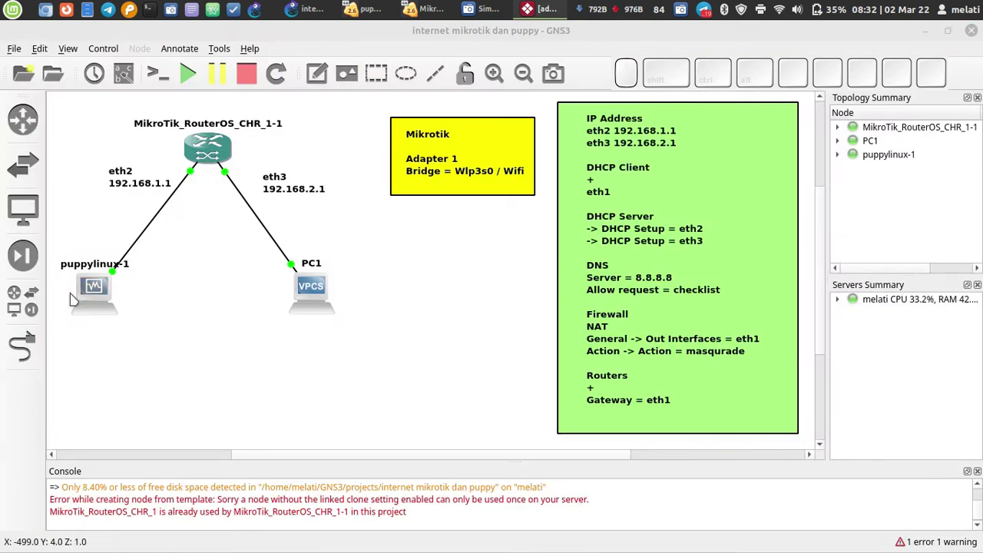
# - Close the puppylinux-1 console, cancel closing the Puppy Linux virtual machine, and dismiss its pmcputemp message
pyautogui.click(82, 300)
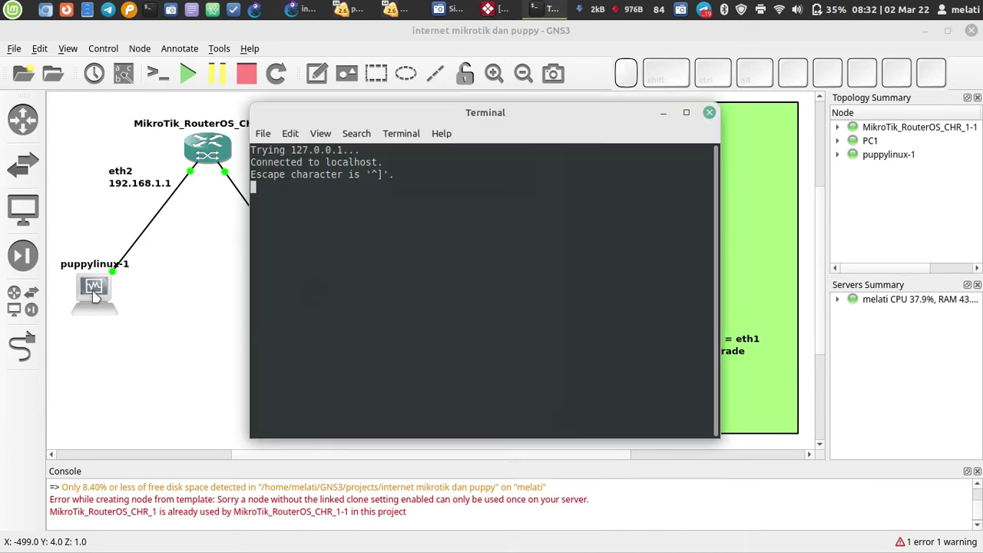
pyautogui.click(709, 114)
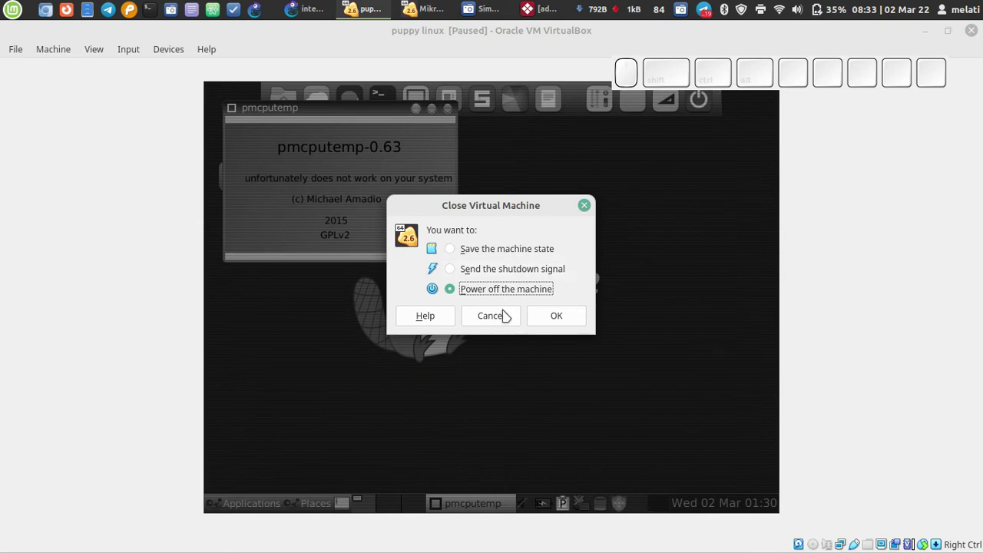
pyautogui.click(504, 315)
pyautogui.click(448, 109)
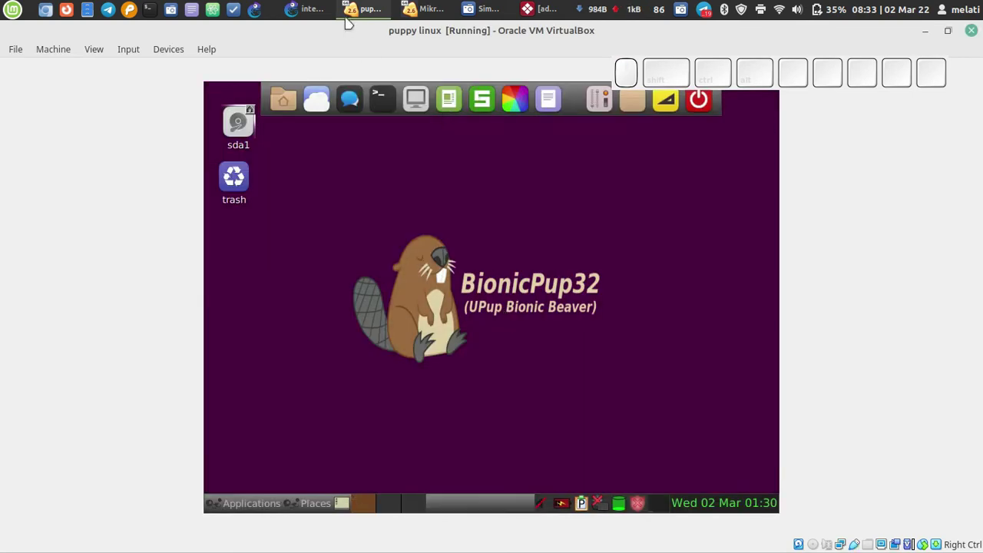
# - Connect Puppy Linux to the network through the existing wired enp0s3 profile in Simple Network Setup
pyautogui.moveTo(356, 14)
pyautogui.click(597, 508)
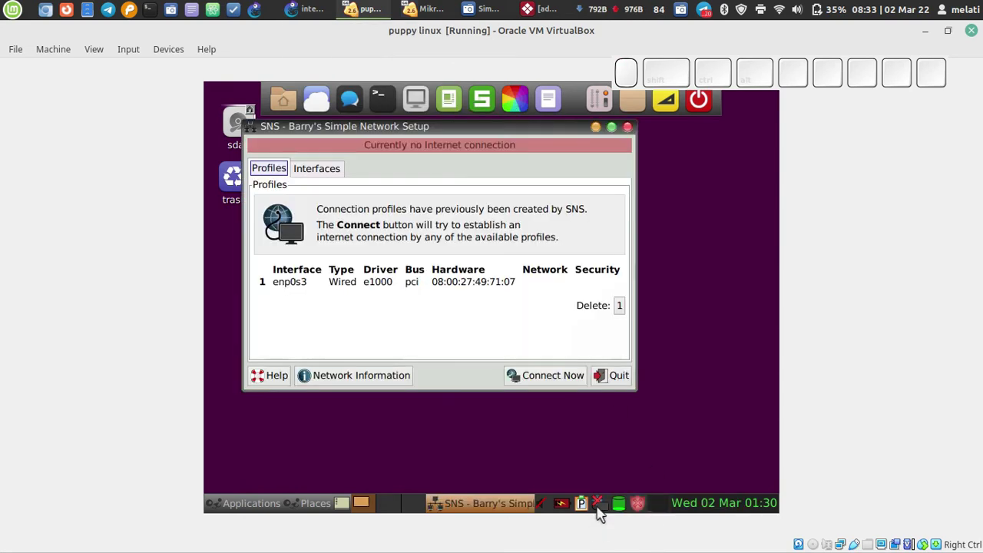
pyautogui.click(543, 379)
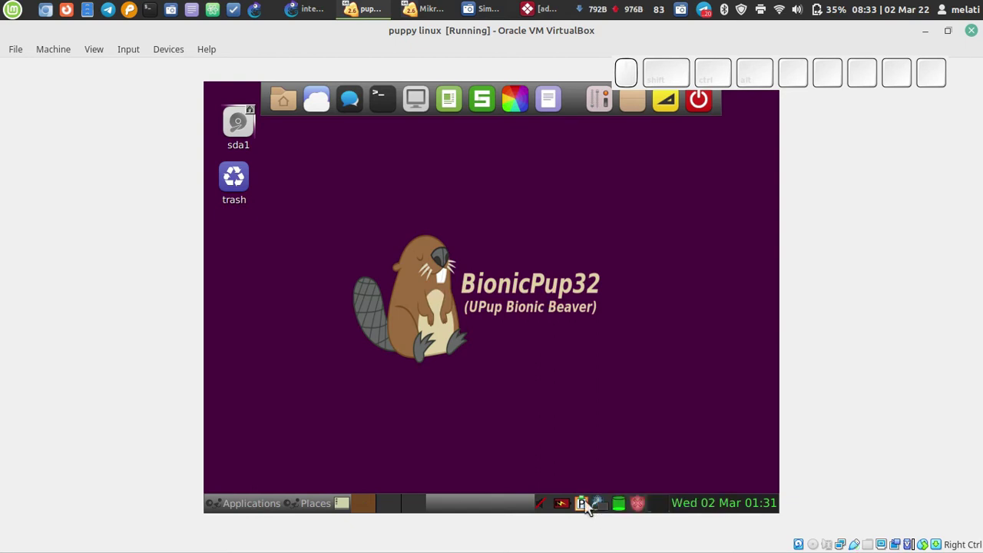
pyautogui.moveTo(605, 511)
# - Test Puppy Linux's internet access by pinging google.com in a terminal, stop the ping, and close the terminal
pyautogui.click(377, 98)
pyautogui.write('p')
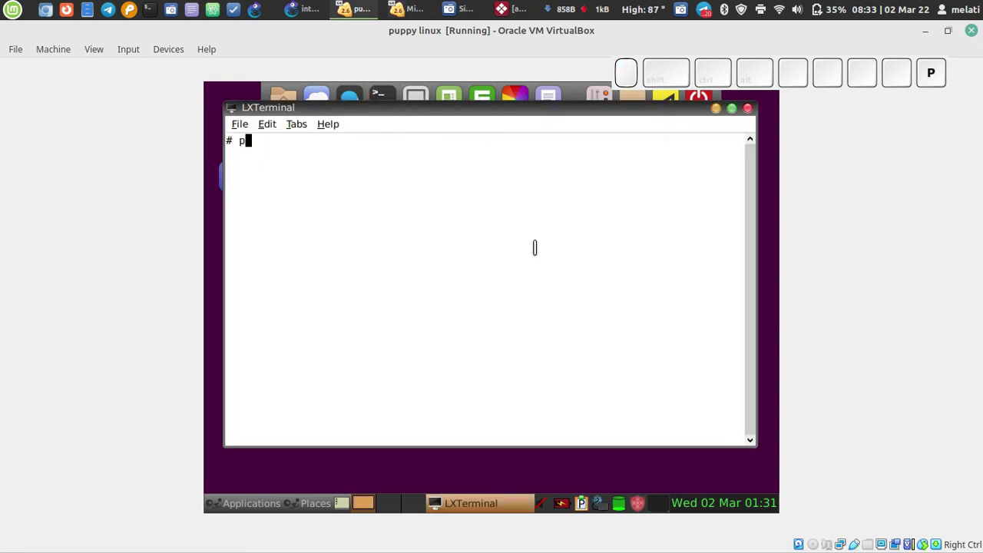
pyautogui.write('ing google.com')
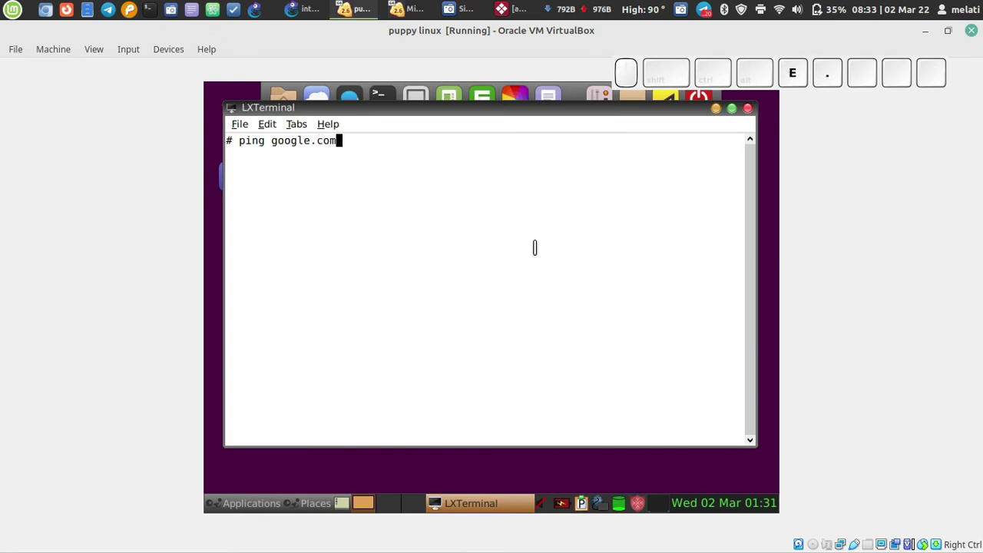
pyautogui.press('Return')
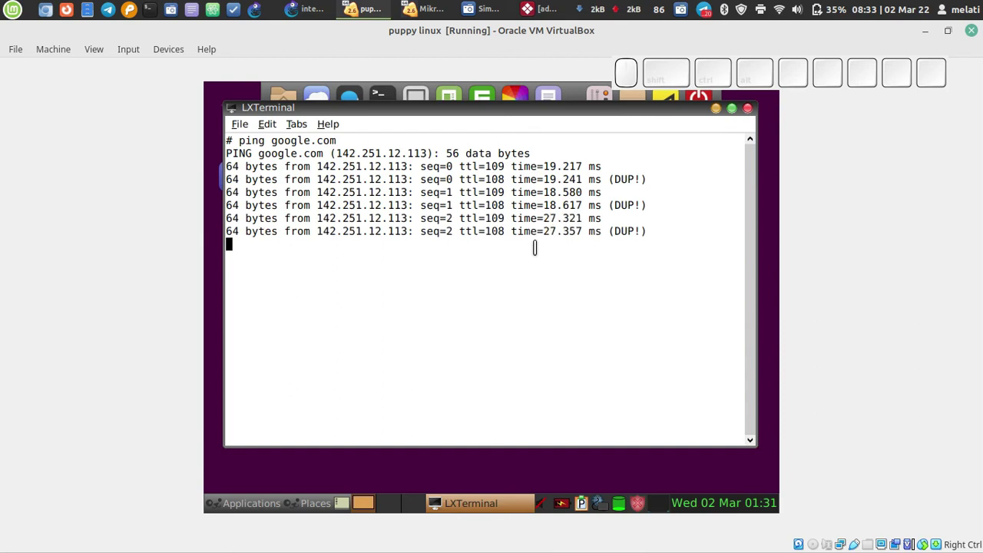
pyautogui.tripleClick(531, 244)
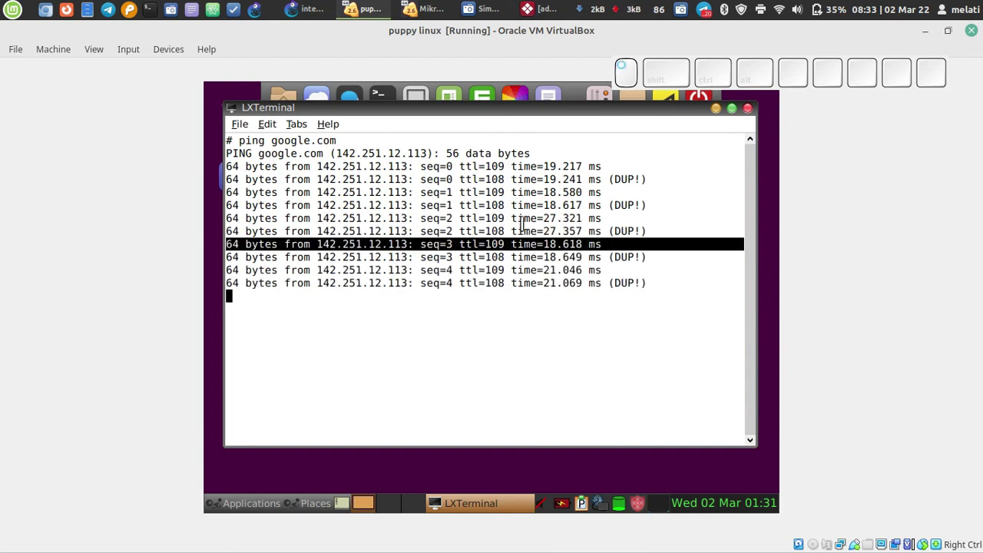
pyautogui.tripleClick(522, 226)
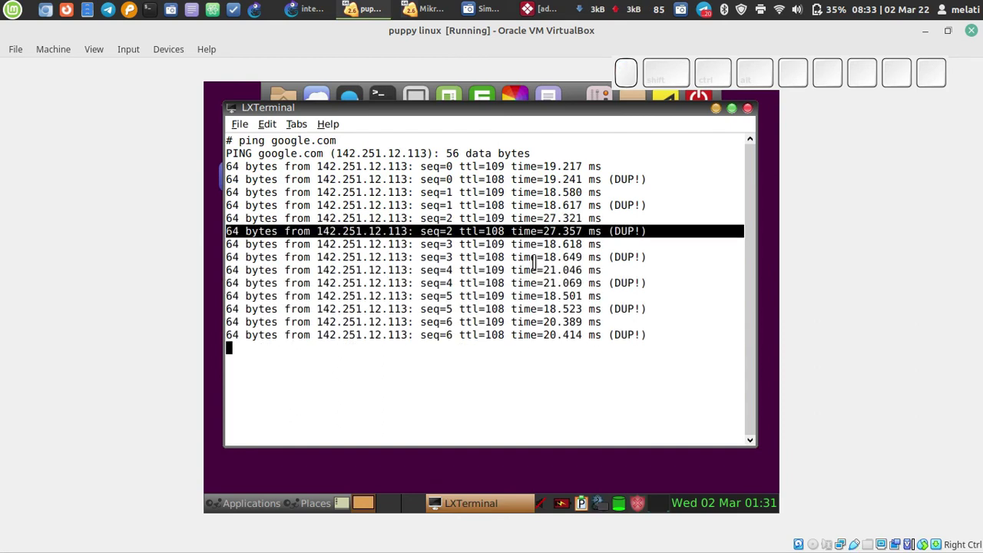
pyautogui.hotkey('ctrl', 'c')
pyautogui.doubleClick(569, 323)
pyautogui.tripleClick(569, 322)
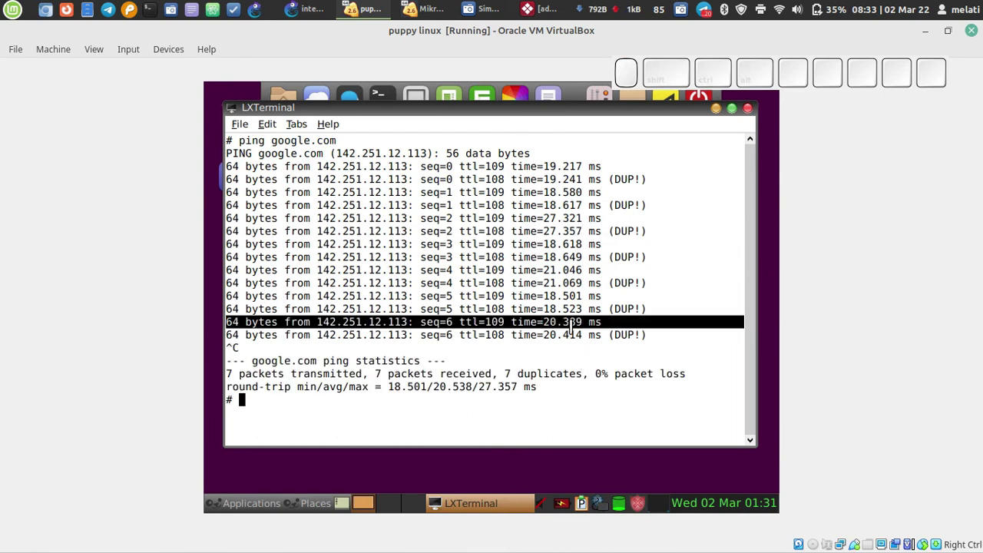
pyautogui.click(571, 327)
pyautogui.tripleClick(560, 321)
pyautogui.click(747, 108)
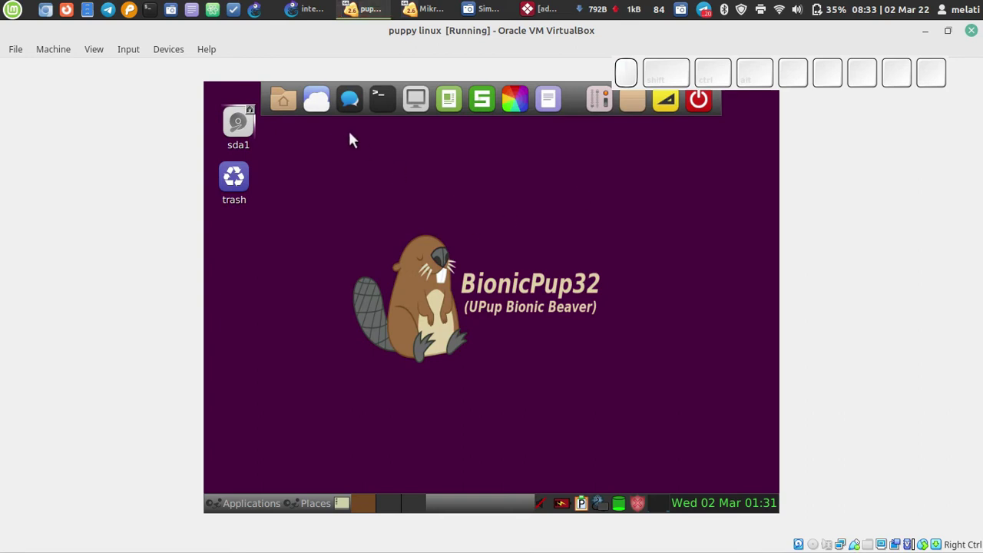
# - Open google.com in Puppy Linux's web browser to test web access
pyautogui.click(318, 103)
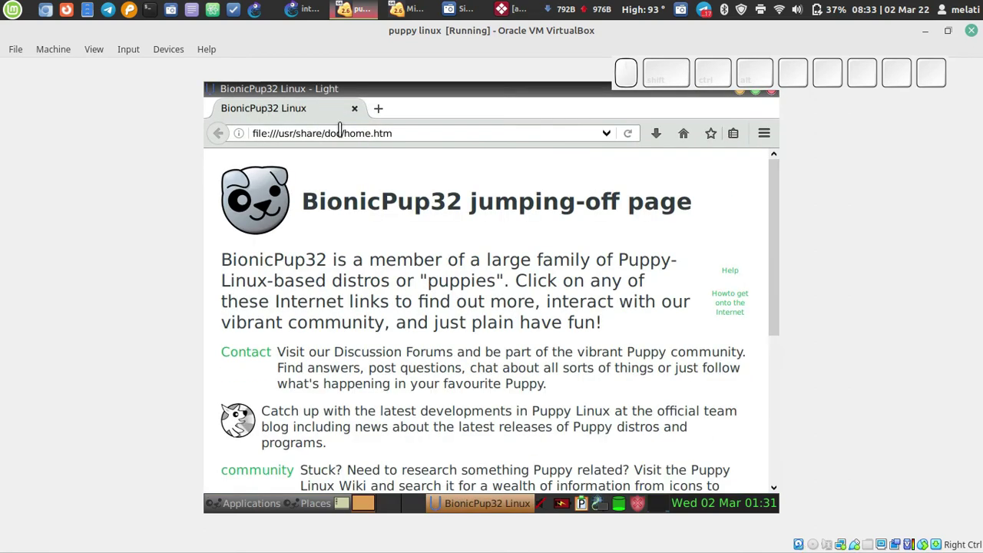
pyautogui.click(341, 133)
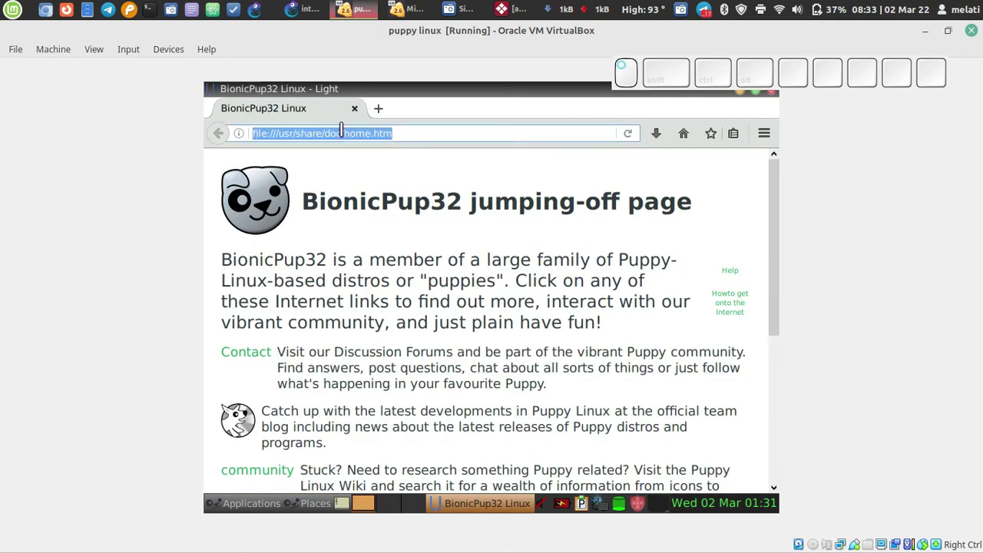
pyautogui.press('BackSpace')
pyautogui.write('googel')
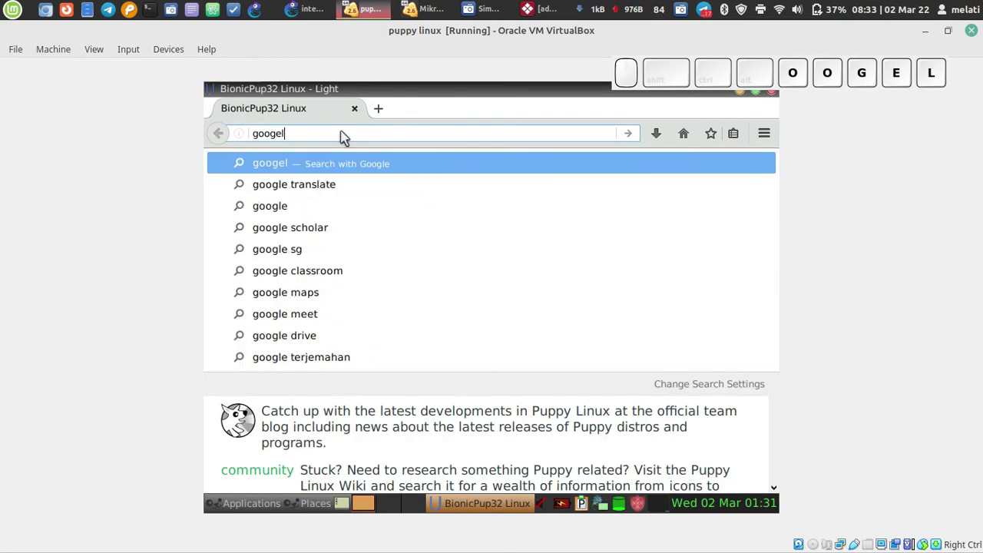
pyautogui.press('BackSpace')
pyautogui.press('BackSpace')
pyautogui.write('le.com')
pyautogui.press('Return')
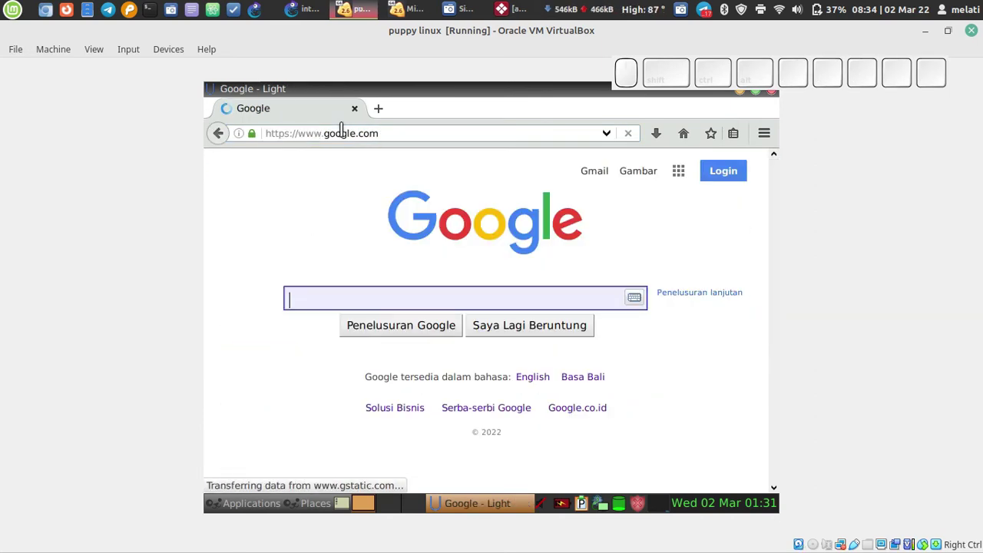
# - Open youtube.com in a new tab of Puppy Linux's web browser to test web access
pyautogui.click(377, 111)
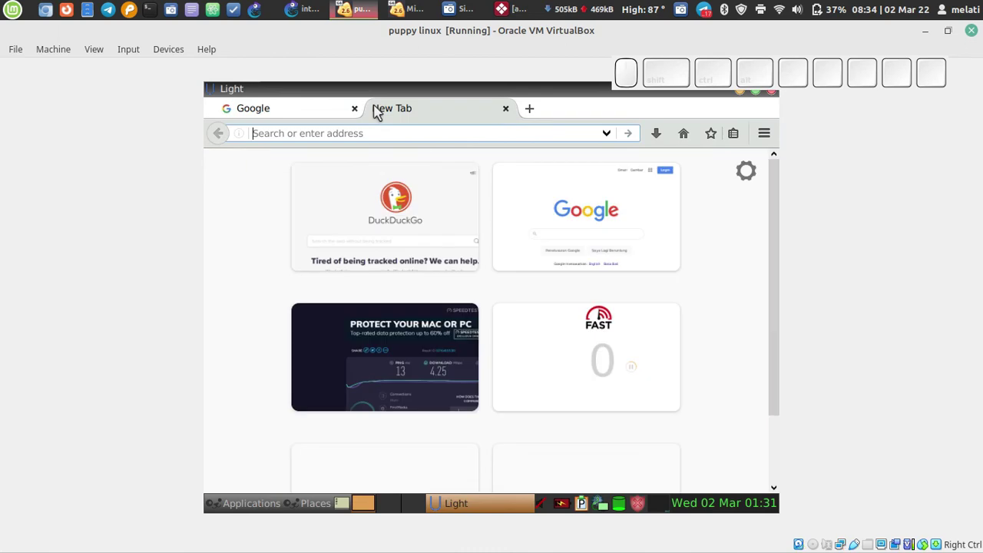
pyautogui.write('youtube.')
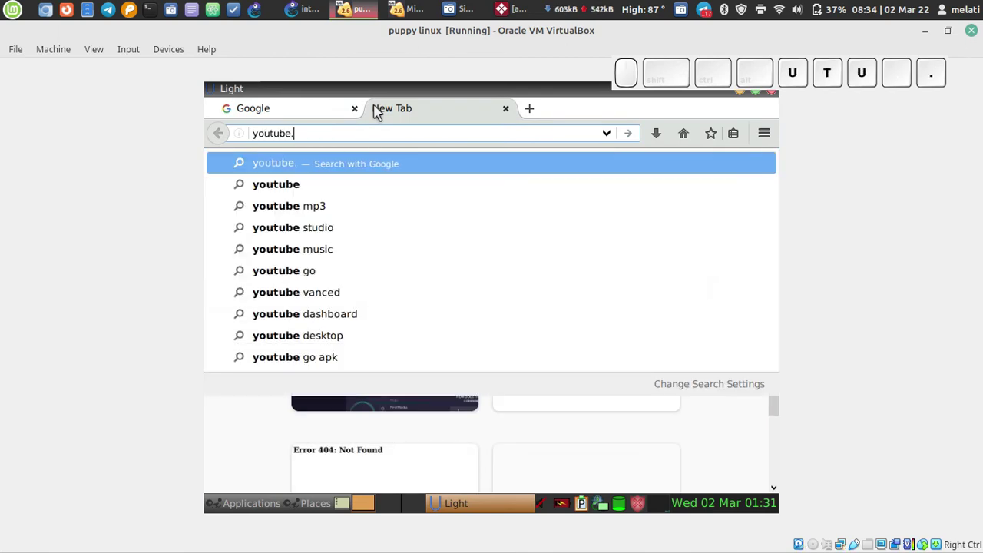
pyautogui.write('com')
pyautogui.press('Return')
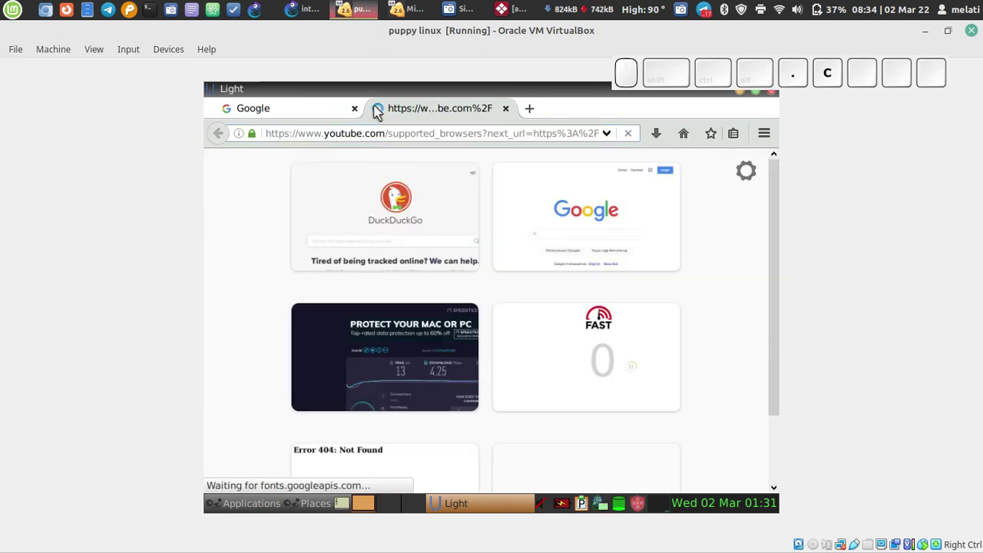
# - Look through the loaded YouTube page and close its browser tab
pyautogui.scroll(-2, 547, 274)
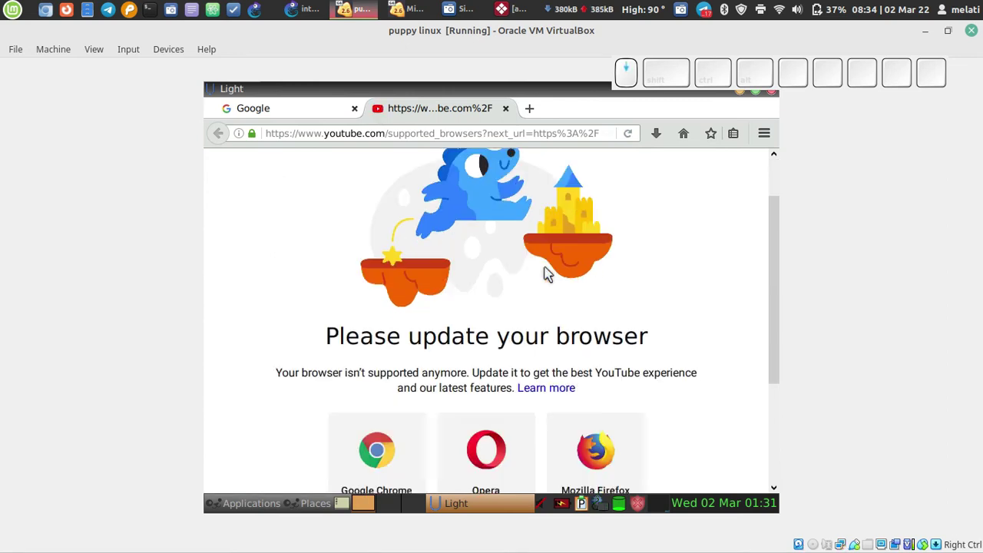
pyautogui.scroll(-4, 547, 274)
pyautogui.scroll(6, 538, 300)
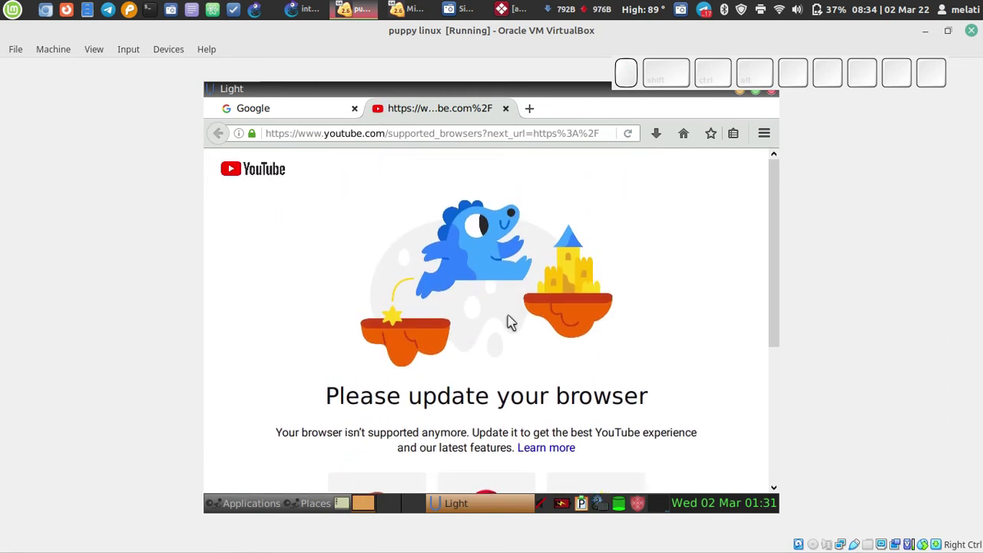
pyautogui.scroll(-3, 424, 315)
pyautogui.scroll(3, 415, 304)
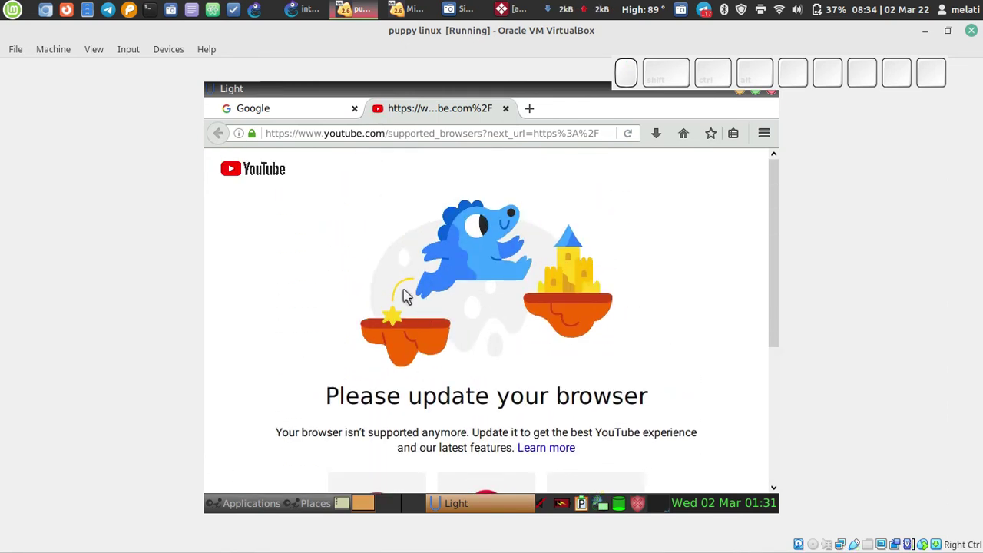
pyautogui.scroll(-4, 450, 392)
pyautogui.scroll(4, 445, 384)
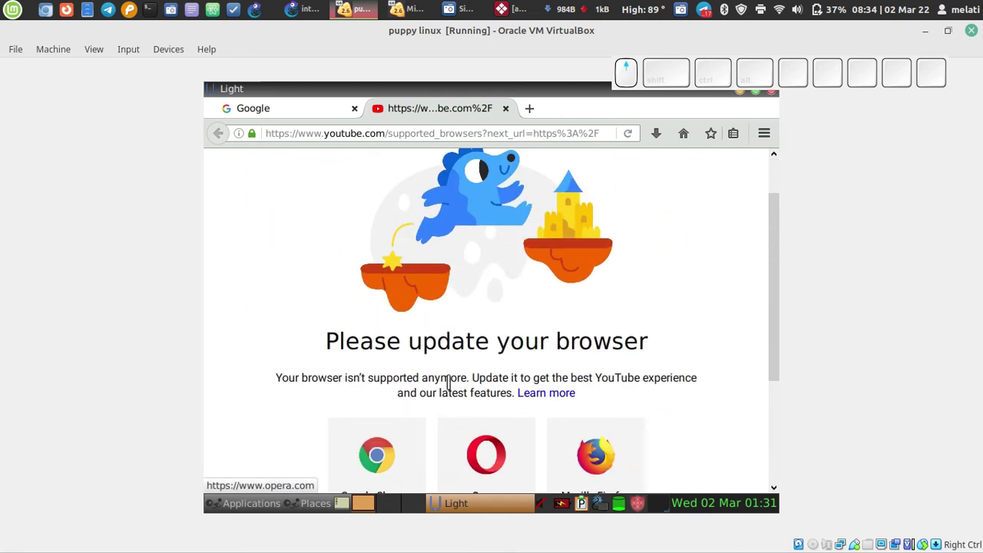
pyautogui.click(506, 109)
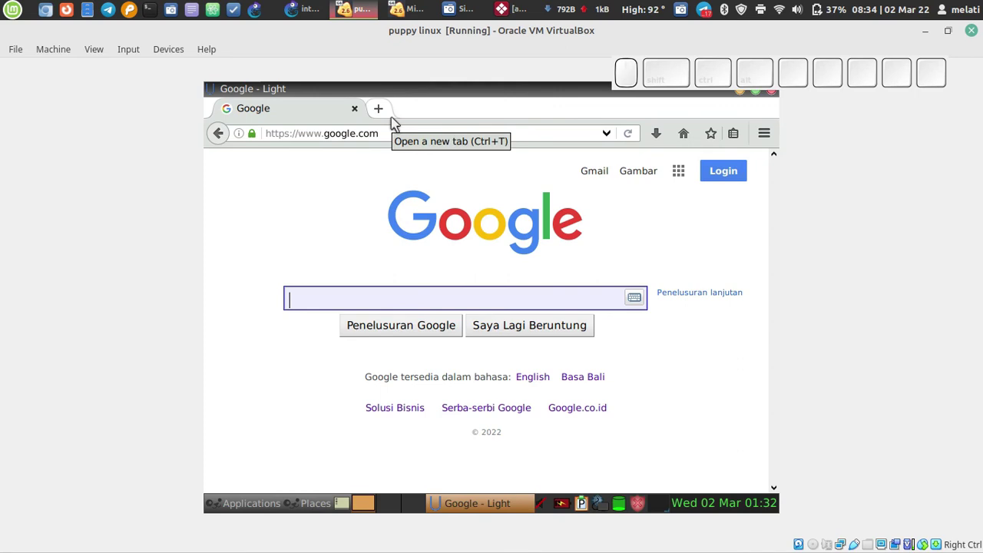
# - Switch to GNS3, open the PC1 console, and request an IP address with the dhcp command
pyautogui.moveTo(644, 77); pyautogui.dragTo(679, 145)
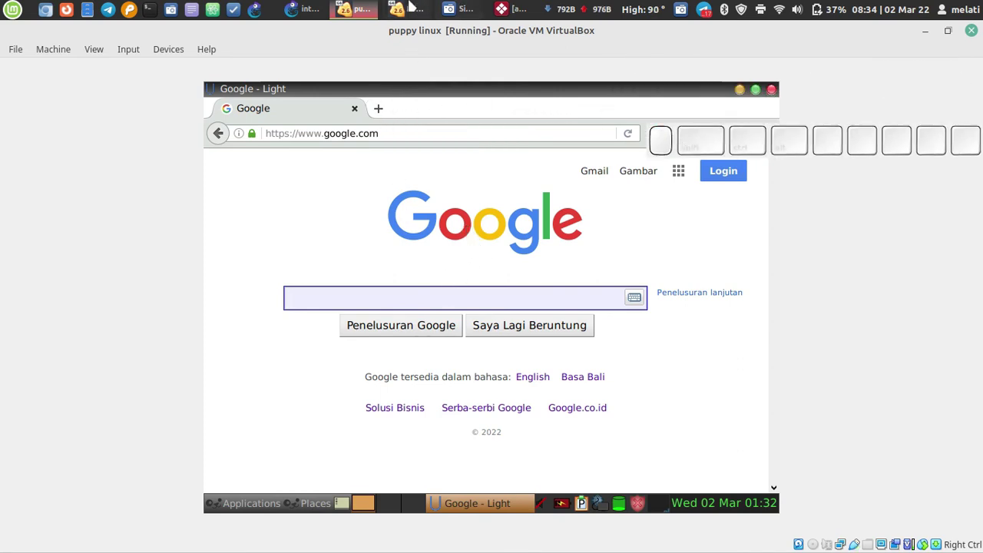
pyautogui.click(307, 8)
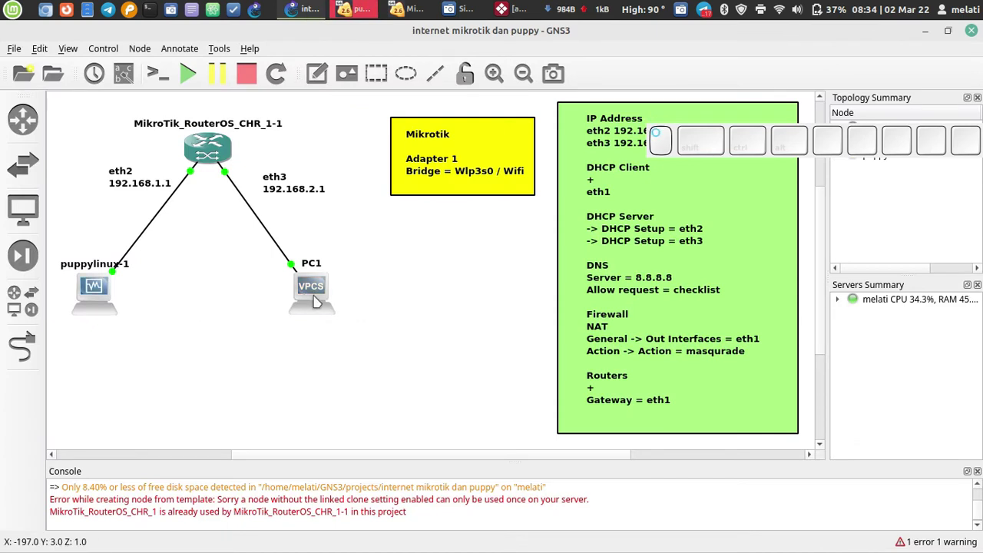
pyautogui.doubleClick(314, 296)
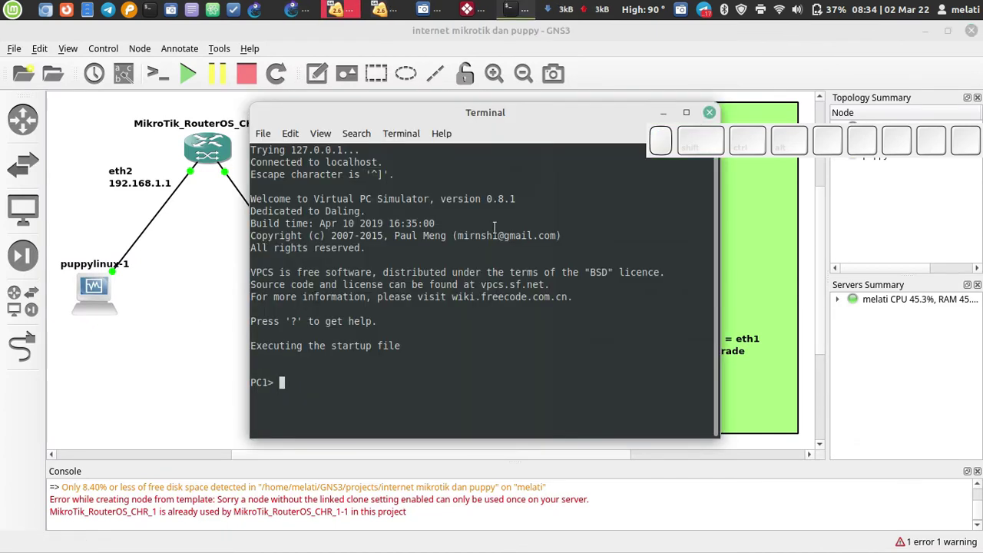
pyautogui.write('dchp')
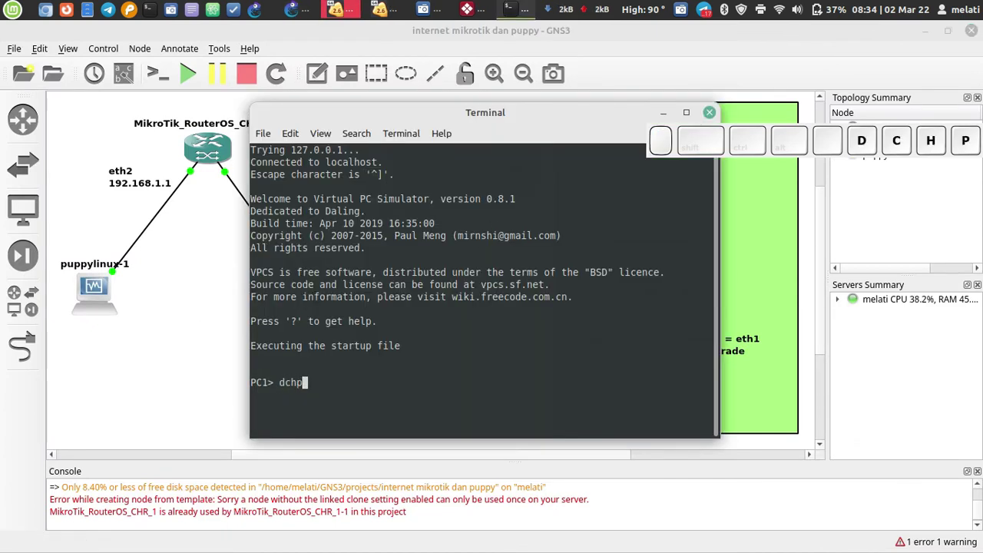
pyautogui.press('BackSpace')
pyautogui.press('BackSpace')
pyautogui.press('BackSpace')
pyautogui.write('hcp')
pyautogui.press('Return')
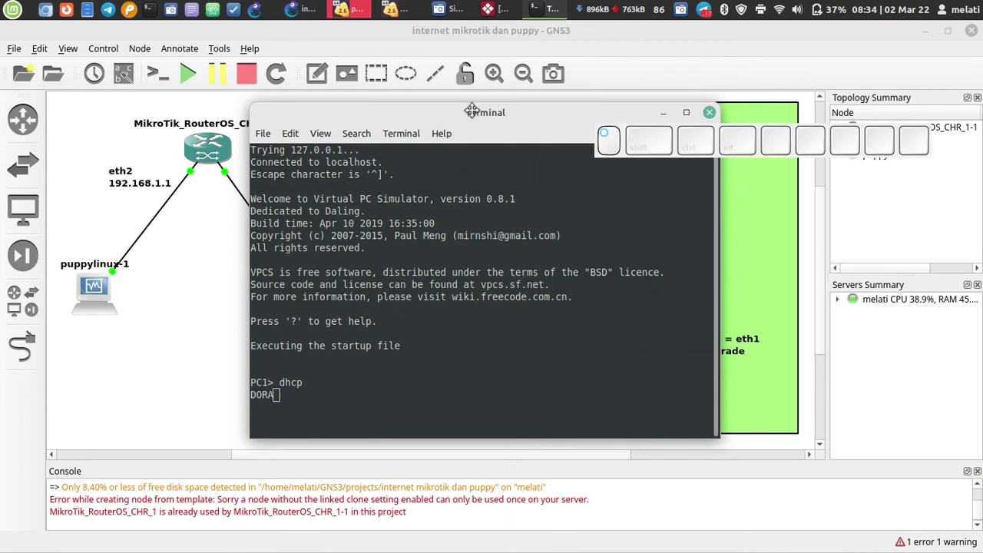
# - Test PC1's internet access by pinging google.com, and close the PC1 console
pyautogui.moveTo(472, 112); pyautogui.dragTo(339, 66)
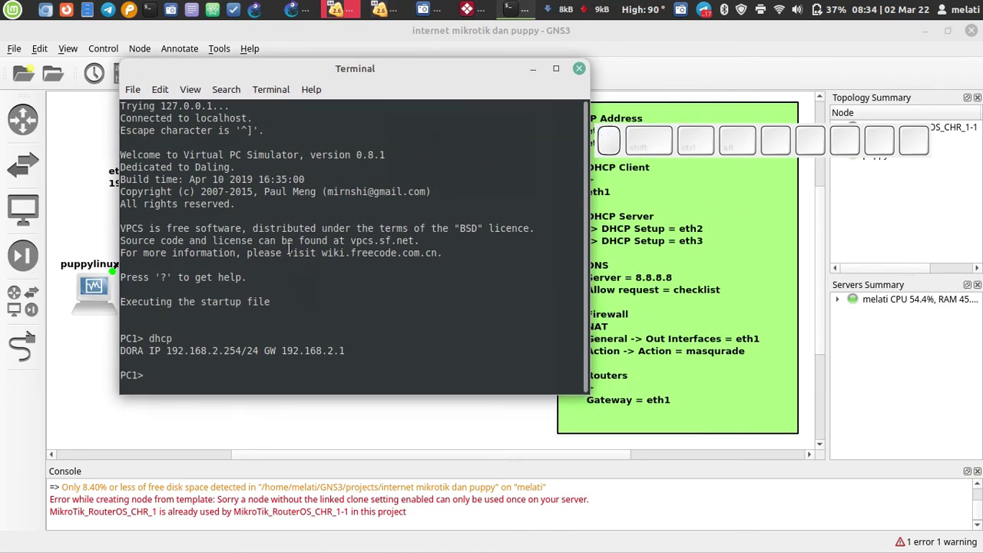
pyautogui.write('ping goo')
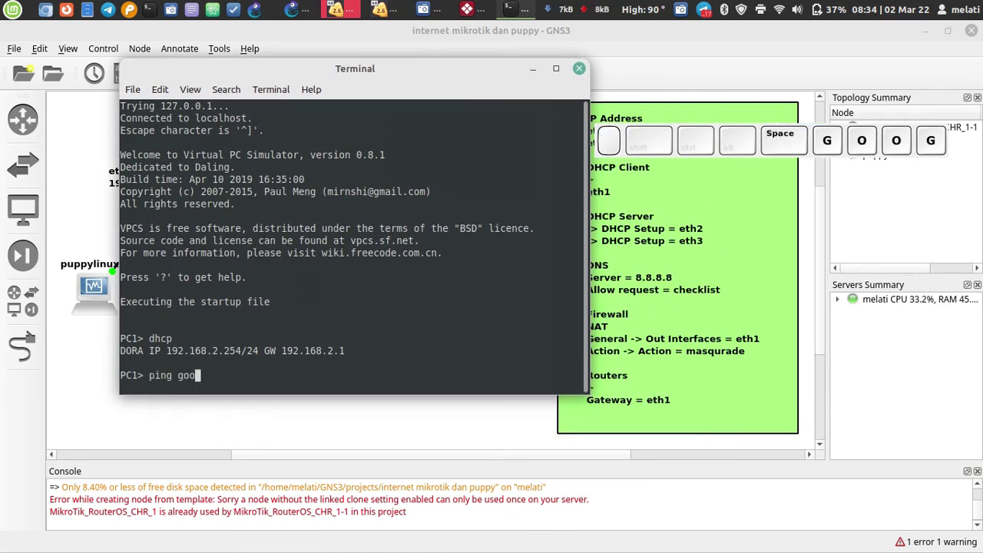
pyautogui.write('gel.')
pyautogui.press('BackSpace')
pyautogui.press('BackSpace')
pyautogui.press('BackSpace')
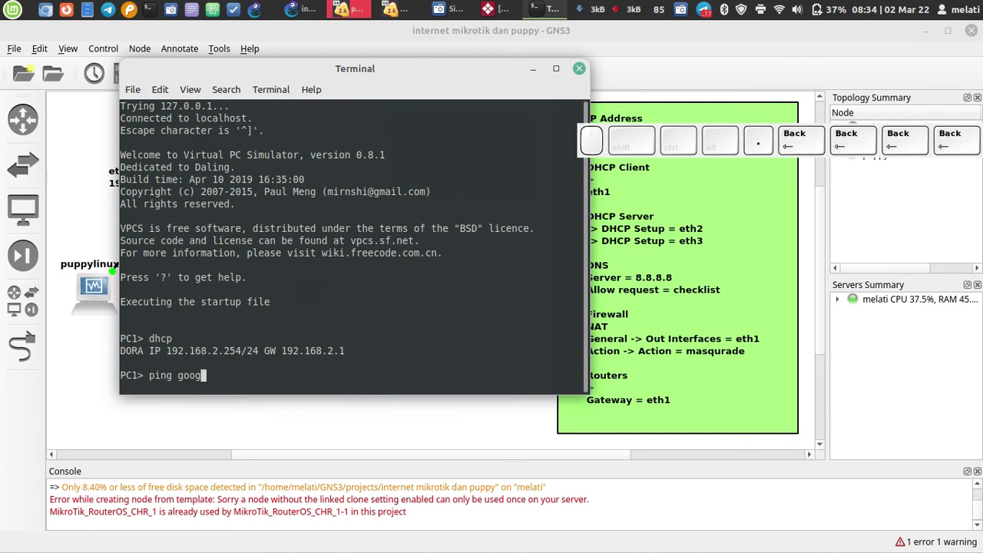
pyautogui.write('le.com')
pyautogui.press('Return')
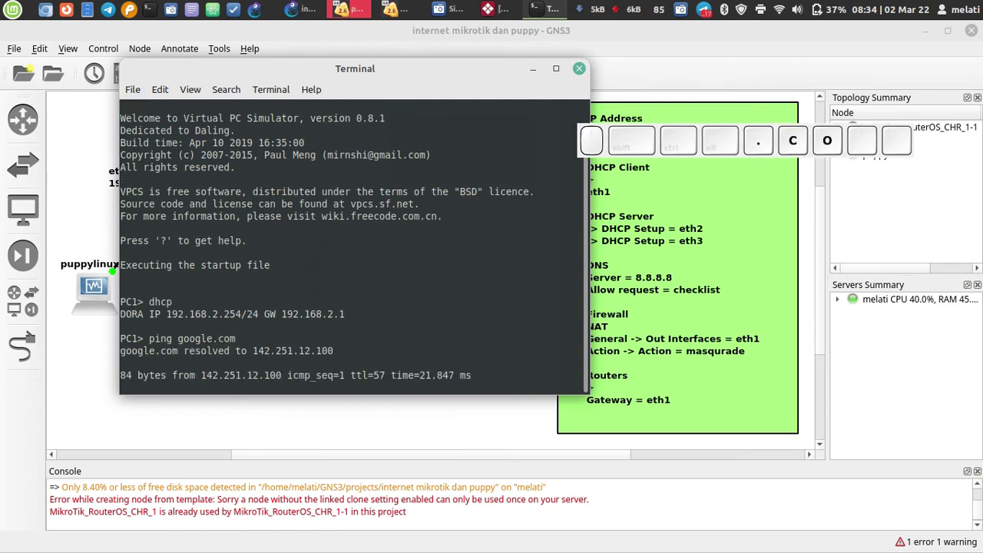
pyautogui.tripleClick(249, 363)
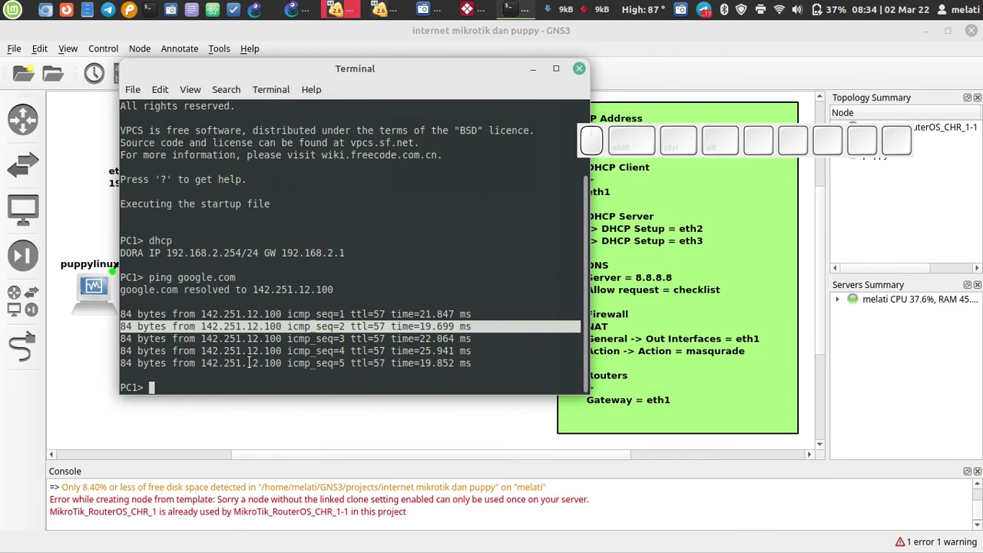
pyautogui.click(579, 70)
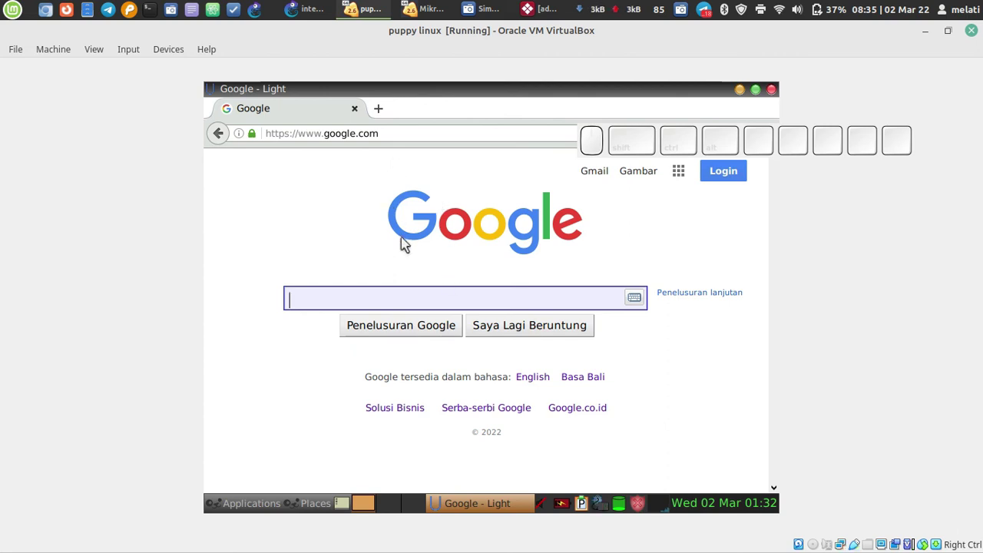
# - Run an internet speed test at fast.com in Puppy Linux's web browser, replacing the Google page
pyautogui.click(378, 295)
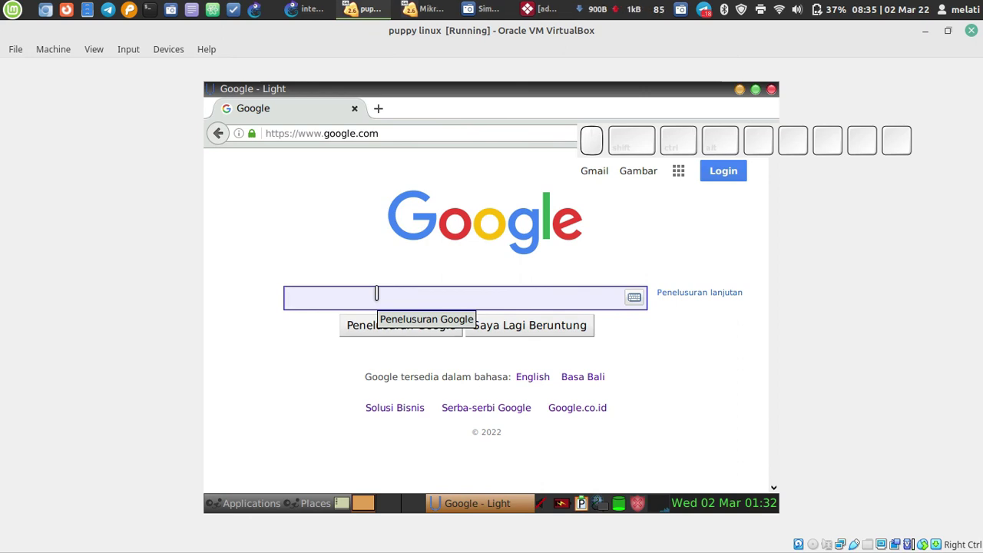
pyautogui.click(382, 135)
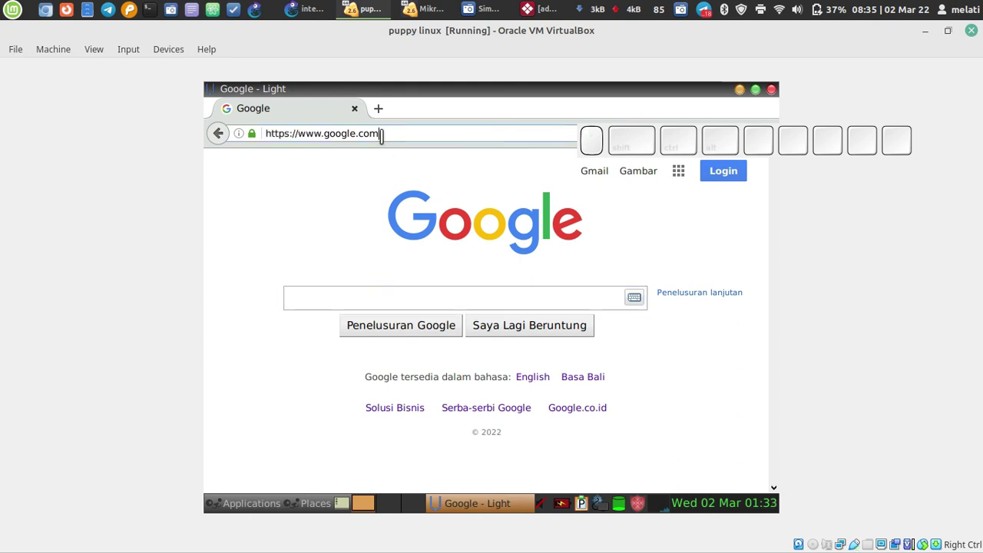
pyautogui.hotkey('ctrl', 'a')
pyautogui.press('BackSpace')
pyautogui.write('fash')
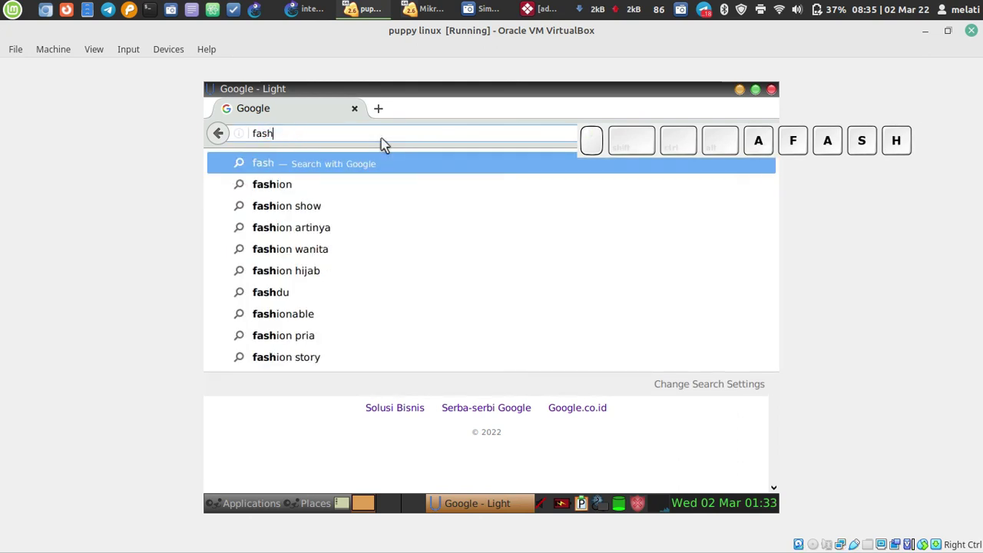
pyautogui.press('BackSpace')
pyautogui.write('t.com')
pyautogui.press('Return')
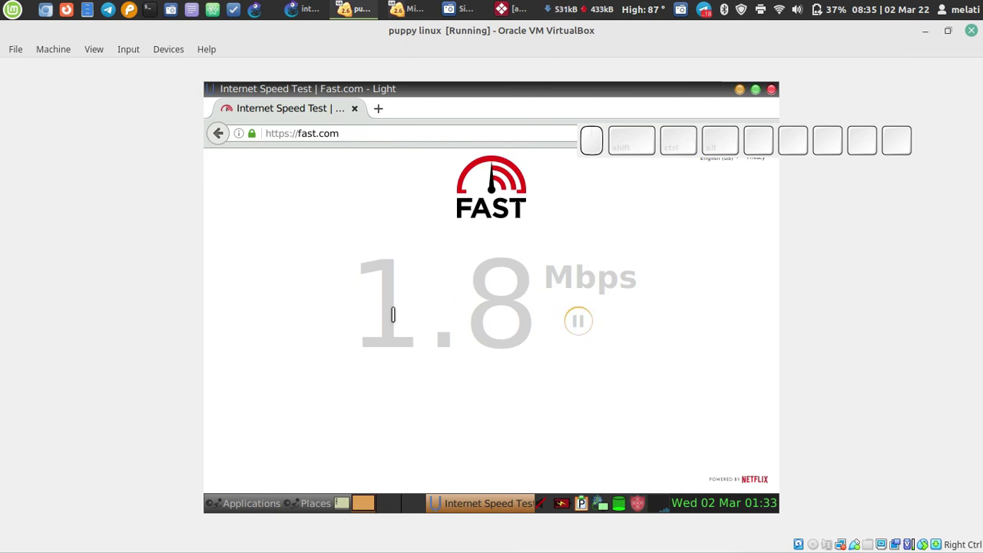
pyautogui.moveTo(379, 314); pyautogui.dragTo(544, 318)
pyautogui.click(679, 390)
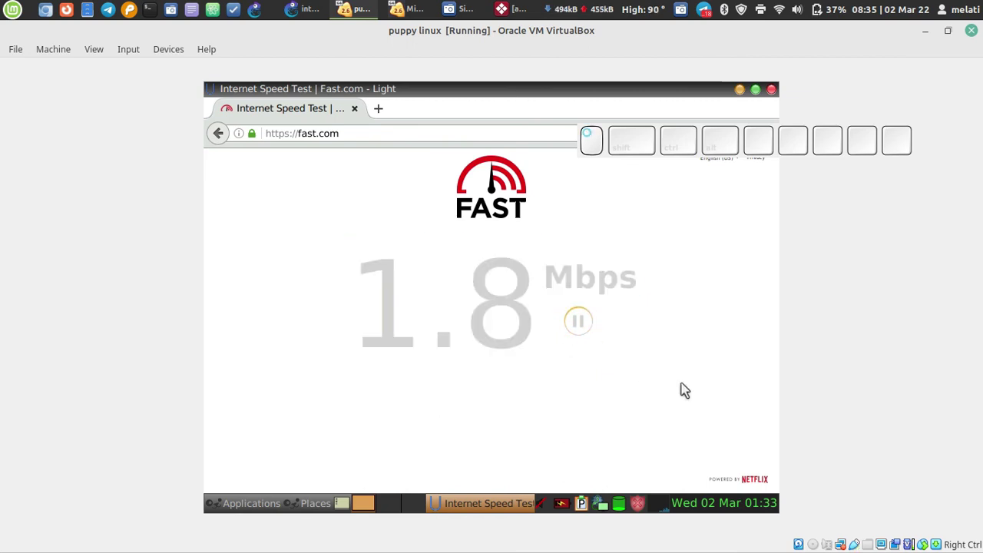